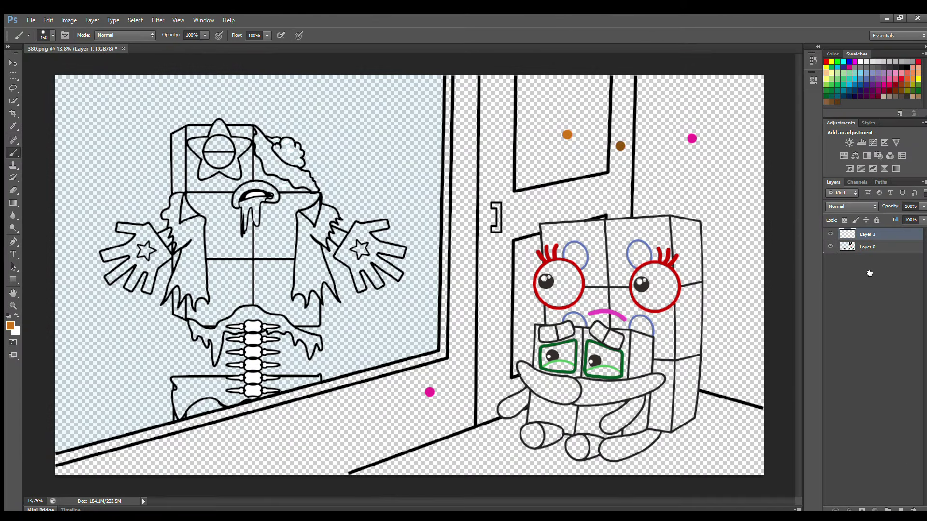
Step: Sample the red of the large character's eye rims and paint its arms wrapped around the small character
scroll(716, 469, up, 3)
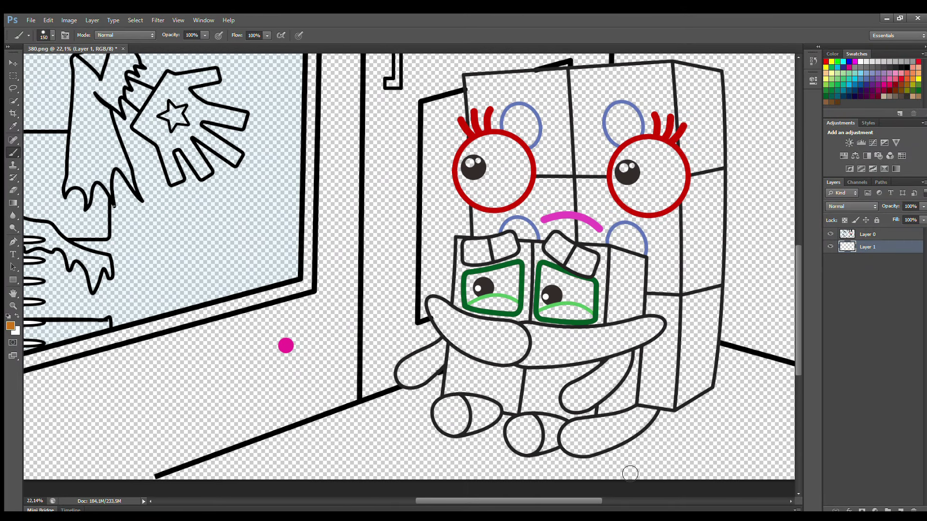
click(13, 126)
click(531, 191)
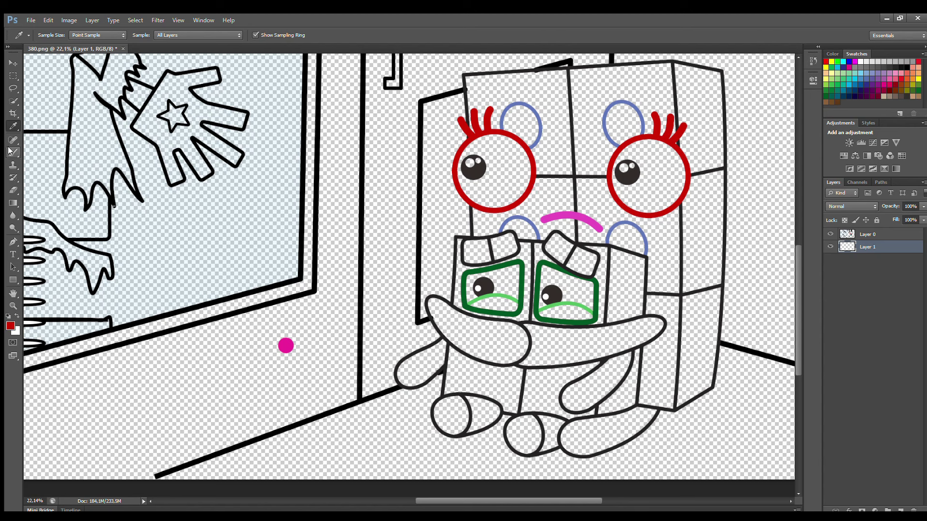
click(10, 151)
mouse_move(433, 304)
mouse_down()
mouse_move(451, 338)
mouse_move(493, 360)
mouse_move(519, 358)
mouse_move(520, 331)
mouse_move(469, 322)
mouse_move(441, 303)
mouse_move(520, 340)
mouse_move(657, 323)
mouse_move(630, 347)
mouse_move(562, 362)
mouse_move(523, 361)
mouse_move(533, 346)
mouse_move(652, 334)
mouse_move(585, 356)
mouse_move(507, 352)
mouse_move(459, 337)
mouse_move(530, 347)
mouse_up()
key(bracketright)
key(bracketright)
key(bracketright)
Step: Fill the upper areas of the small character's eyes with white using a smaller brush
key(x)
key(bracketleft)
key(bracketleft)
key(bracketleft)
mouse_move(574, 297)
mouse_down()
mouse_move(546, 270)
mouse_move(543, 305)
mouse_move(591, 306)
mouse_move(592, 287)
mouse_move(555, 274)
mouse_move(568, 295)
mouse_up()
mouse_move(472, 292)
mouse_down()
mouse_move(513, 294)
mouse_move(517, 270)
mouse_move(487, 277)
mouse_move(509, 280)
mouse_up()
Step: Sample the dark green of the small character's eye frames and fill both of its eyebrows
alt+click(518, 267)
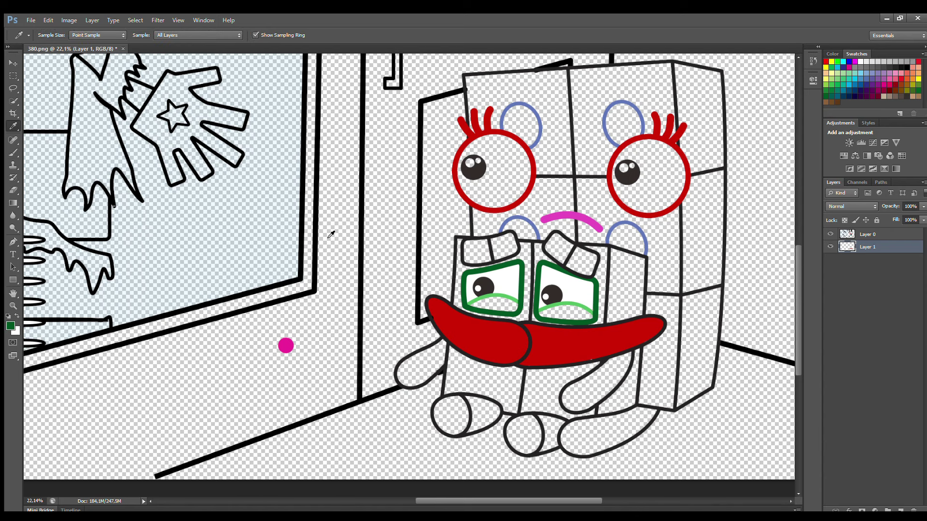
mouse_move(468, 244)
mouse_down()
mouse_move(473, 260)
mouse_move(512, 244)
mouse_move(480, 246)
mouse_move(506, 249)
mouse_up()
mouse_move(562, 249)
mouse_down()
mouse_move(555, 239)
mouse_move(557, 255)
mouse_move(593, 268)
mouse_move(570, 246)
mouse_move(588, 262)
mouse_up()
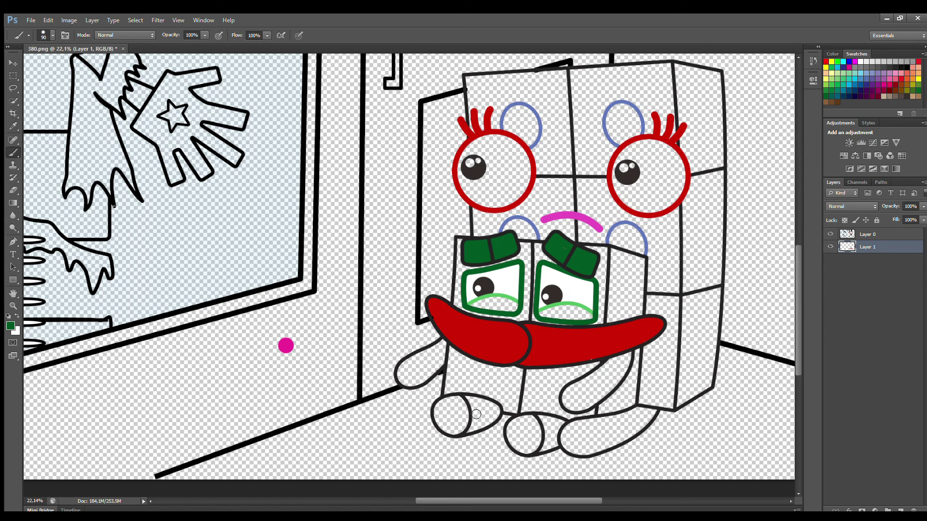
Step: Paint the small character's legs and arms dark green
mouse_move(473, 402)
mouse_down()
mouse_move(472, 430)
mouse_move(485, 425)
mouse_move(482, 414)
mouse_up()
mouse_move(543, 422)
mouse_down()
mouse_move(545, 452)
mouse_move(557, 430)
mouse_move(547, 420)
mouse_up()
key(bracketright)
key(bracketright)
mouse_move(613, 360)
mouse_down()
mouse_move(567, 401)
mouse_move(580, 409)
mouse_move(602, 398)
mouse_move(631, 358)
mouse_move(577, 396)
mouse_move(616, 373)
mouse_move(585, 400)
mouse_up()
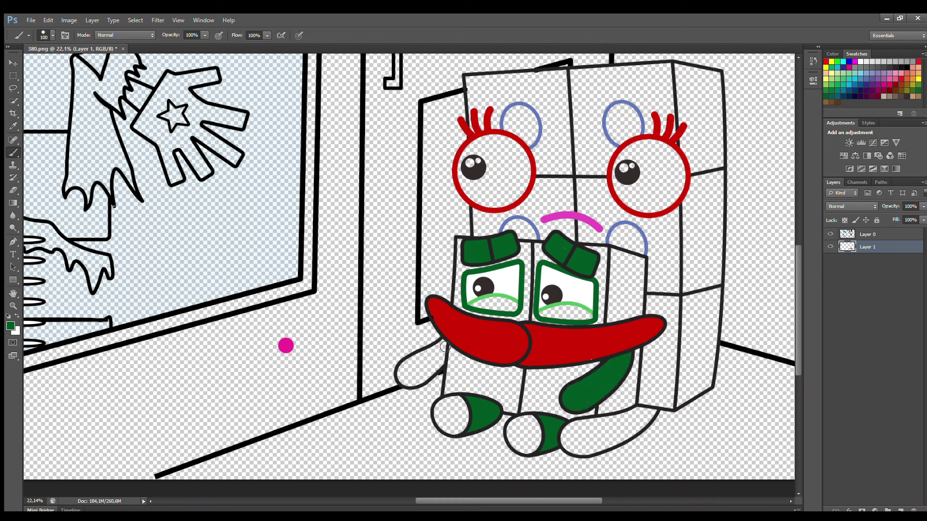
mouse_move(445, 346)
mouse_down()
mouse_move(429, 376)
mouse_move(402, 384)
mouse_move(435, 352)
mouse_move(427, 369)
mouse_up()
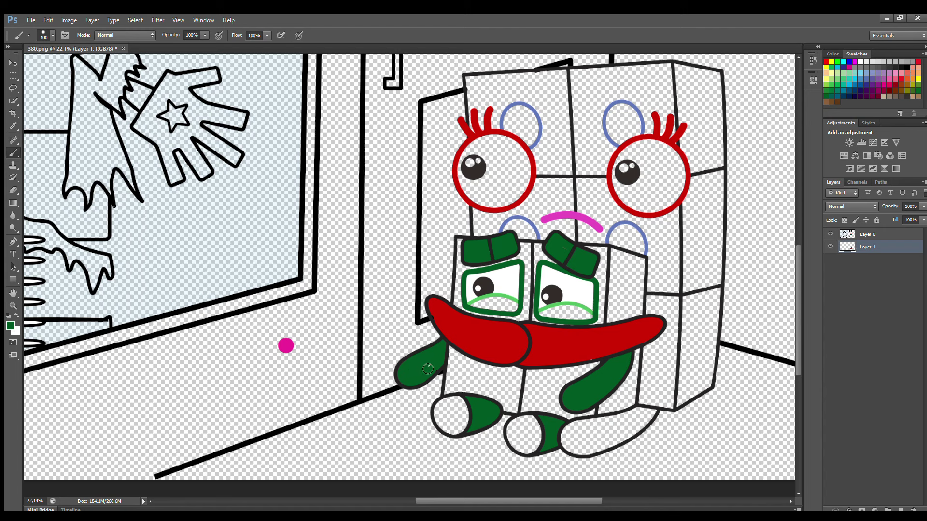
Step: On a new layer below Layer 1, fill the small character's lower eyelids with the light green of their outlines
ctrl+click(887, 510)
key(i)
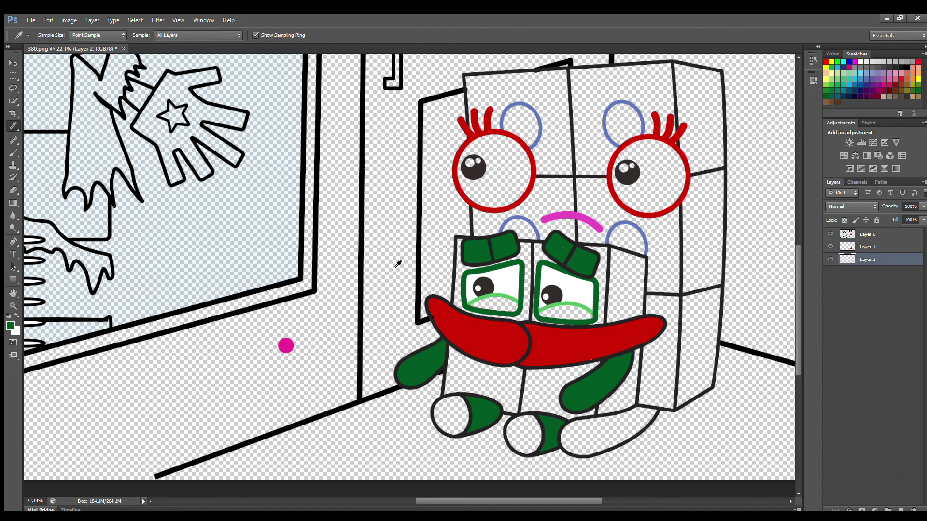
click(501, 296)
key(b)
mouse_move(476, 305)
mouse_down()
mouse_move(499, 302)
mouse_move(589, 317)
mouse_up()
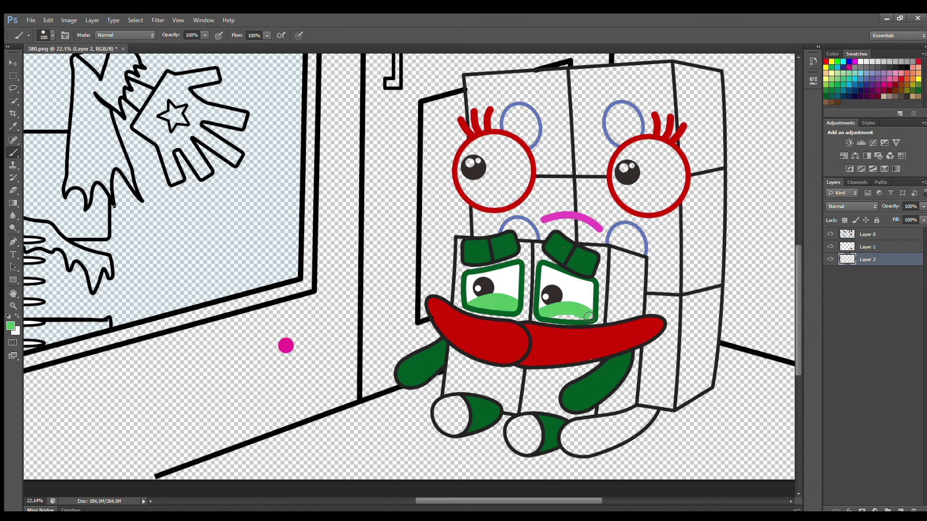
Step: Paint the round soles of the small character's feet in a medium green
key(i)
click(485, 416)
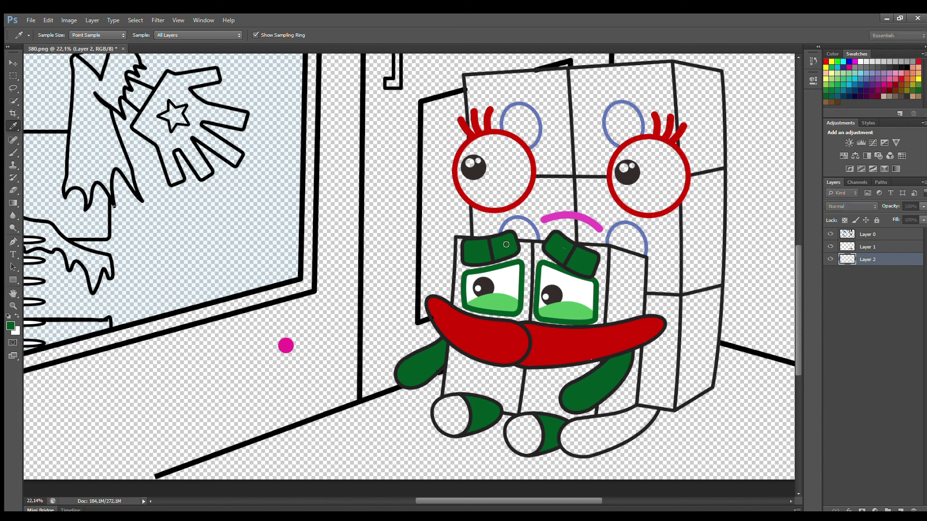
key(b)
mouse_move(463, 400)
mouse_down()
mouse_move(441, 407)
mouse_move(452, 431)
mouse_move(452, 414)
mouse_up()
mouse_move(531, 421)
mouse_down()
mouse_move(514, 423)
mouse_move(524, 451)
mouse_move(537, 436)
mouse_move(538, 448)
mouse_up()
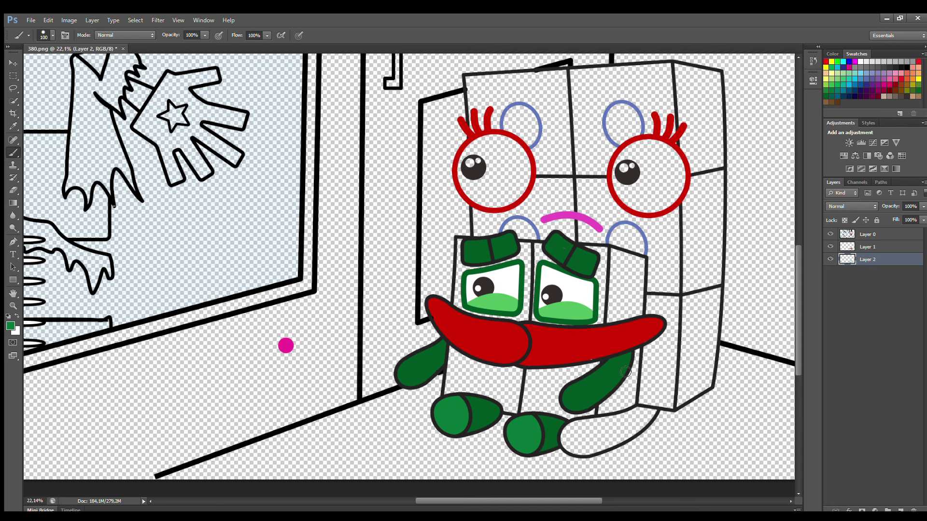
Step: On Layer 1, paint the large character's leg below the small character in the sampled red
click(869, 247)
alt+click(499, 316)
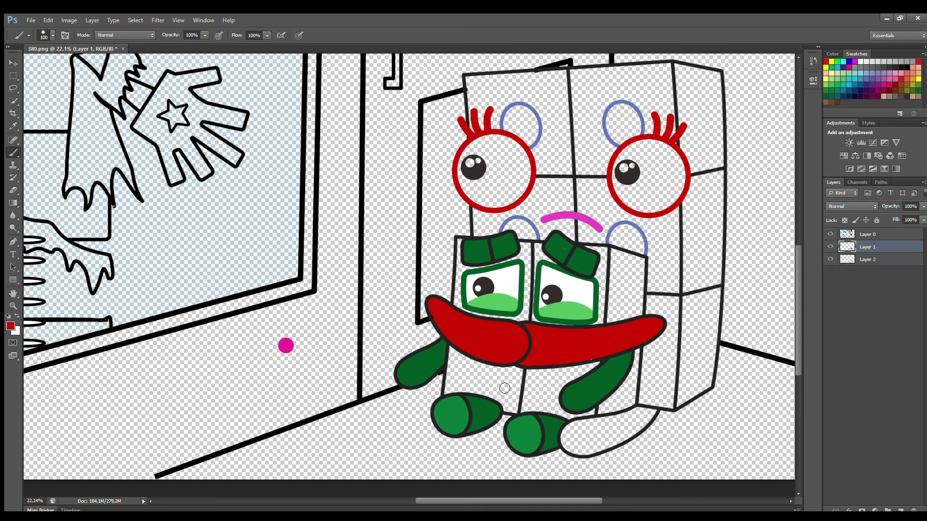
mouse_move(637, 412)
mouse_down()
mouse_move(572, 430)
mouse_move(568, 445)
mouse_move(586, 453)
mouse_move(616, 444)
mouse_move(654, 415)
mouse_move(576, 443)
mouse_up()
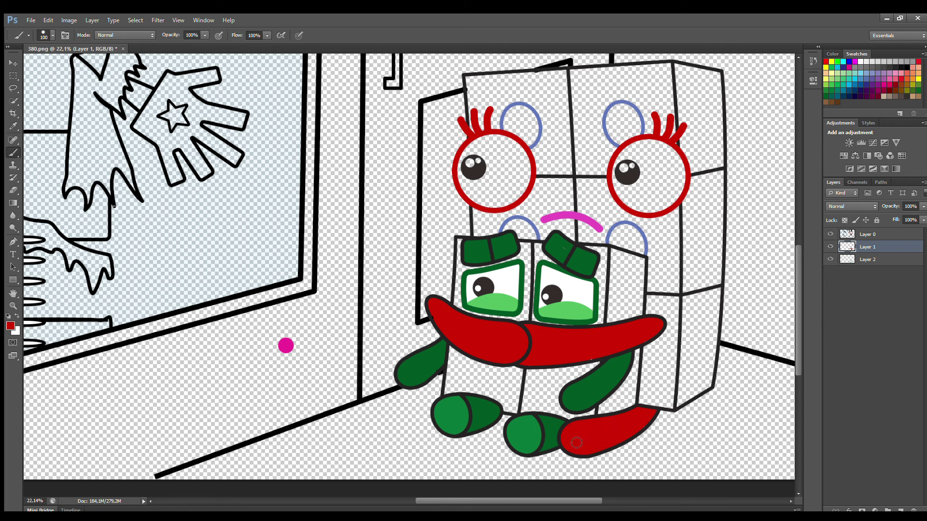
Step: On a new layer below Layer 2, fill the front faces of the small character's blocks with bright green
key(ctrl+shift+alt+n)
key(i)
click(503, 302)
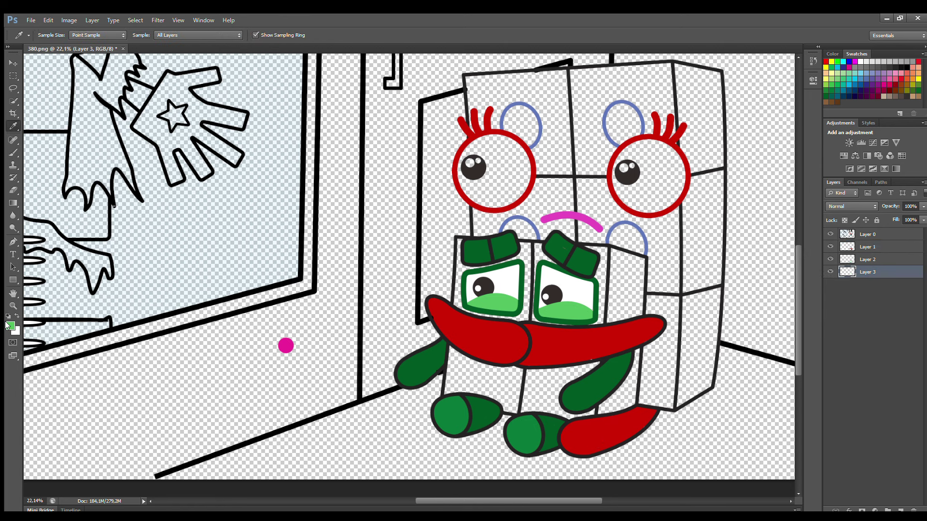
key(b)
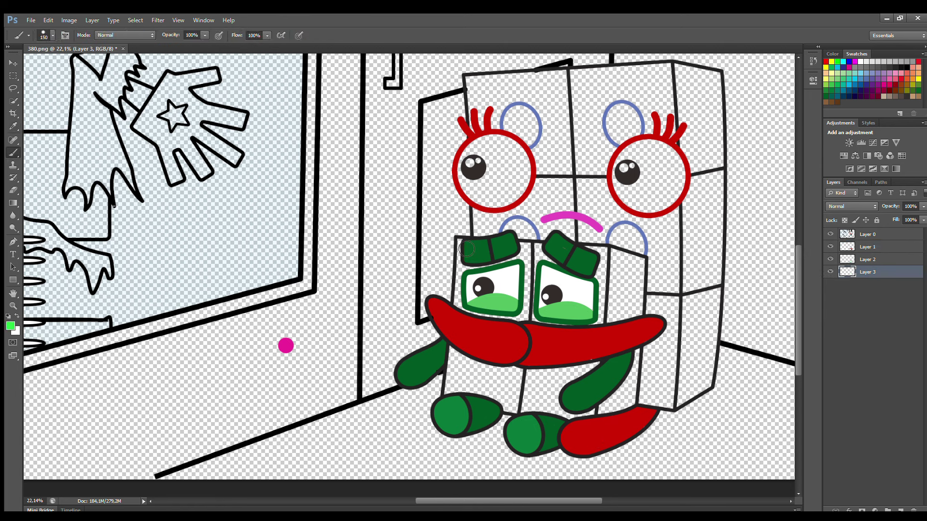
drag(467, 249, 461, 312)
key(ctrl+z)
drag(465, 242, 461, 320)
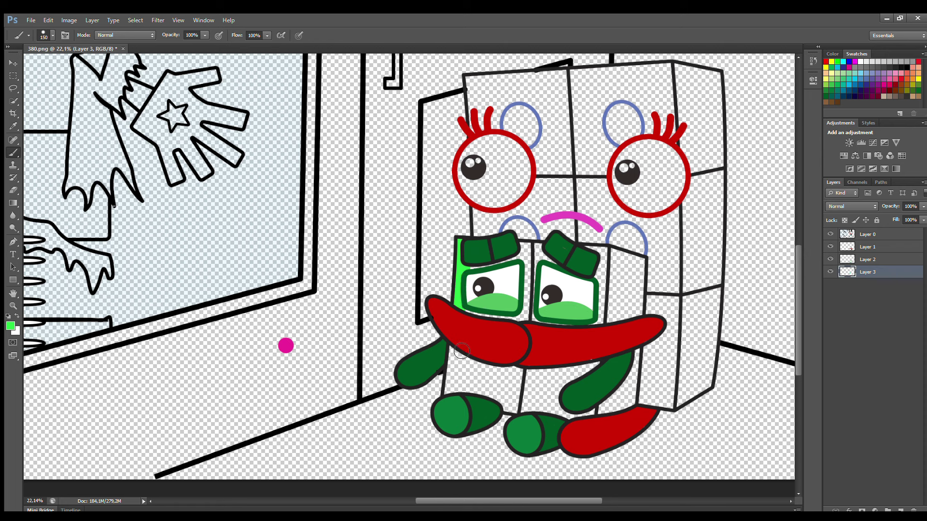
mouse_move(461, 351)
mouse_down()
mouse_move(457, 381)
mouse_move(521, 414)
mouse_move(587, 419)
mouse_move(573, 423)
mouse_move(599, 373)
mouse_move(607, 256)
mouse_move(541, 254)
mouse_move(551, 272)
mouse_move(516, 300)
mouse_move(513, 330)
mouse_move(577, 336)
mouse_move(471, 336)
mouse_move(572, 370)
mouse_move(492, 379)
mouse_move(567, 399)
mouse_move(531, 399)
mouse_move(550, 382)
mouse_up()
key(bracketright)
key(bracketright)
Step: On another new layer, fill the side faces of the small character's blocks with a slightly darker green
key(i)
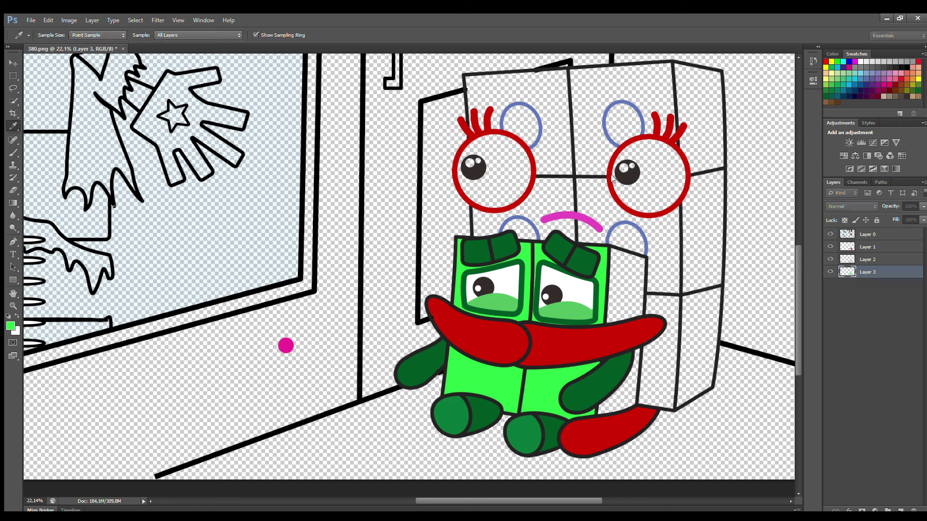
key(b)
key(bracketleft)
click(900, 510)
mouse_move(614, 260)
mouse_down()
mouse_move(638, 269)
mouse_move(627, 415)
mouse_move(624, 344)
mouse_up()
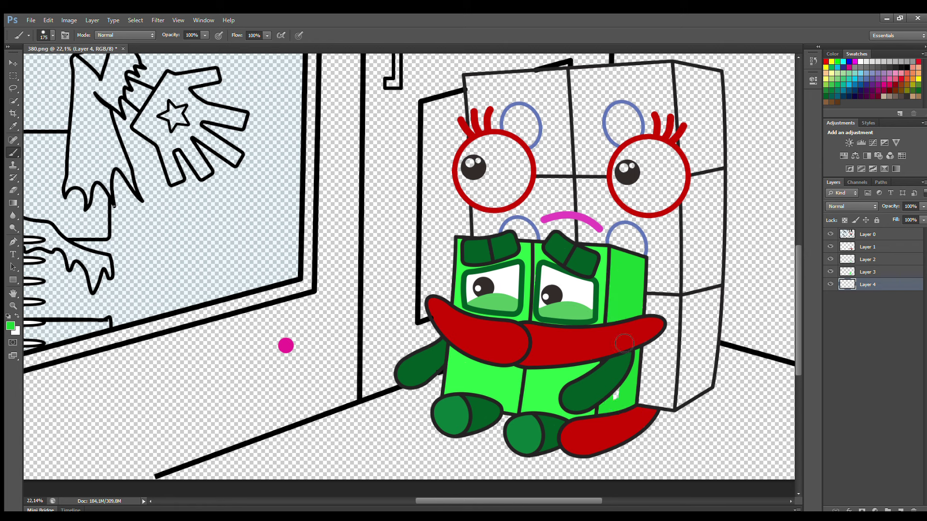
Step: On Layer 0, paint light blue tears in the small character's eyes with a smaller brush at 65% opacity
click(867, 246)
alt+click(259, 66)
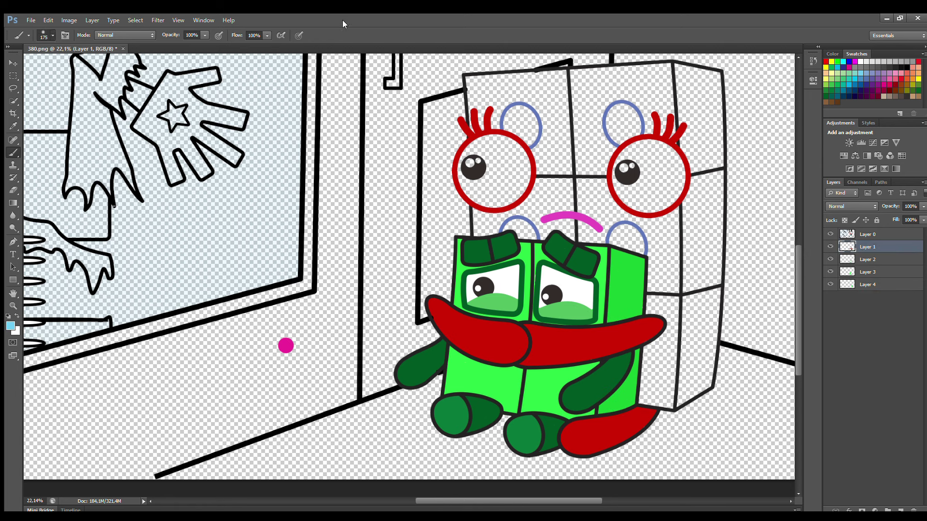
click(873, 234)
key(bracketleft)
key(bracketleft)
key(6)
key(5)
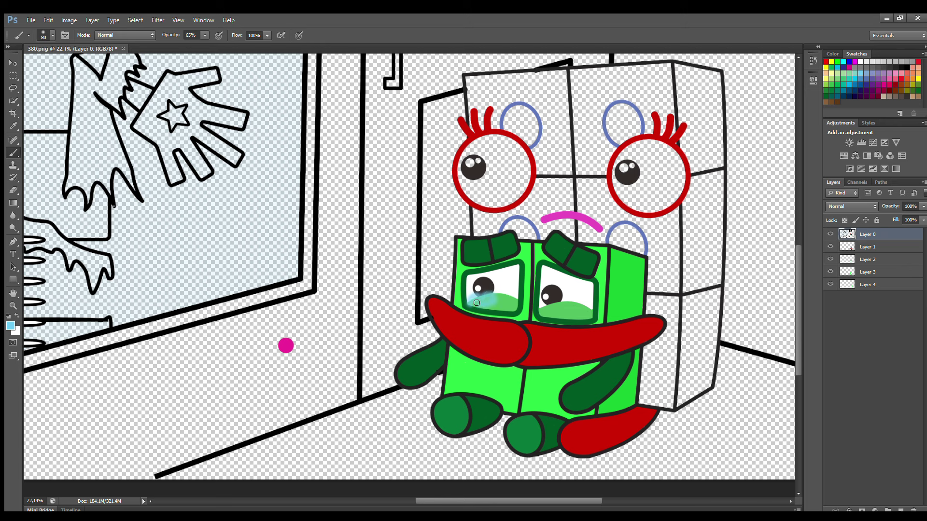
drag(556, 309, 544, 312)
key(e)
drag(473, 299, 497, 294)
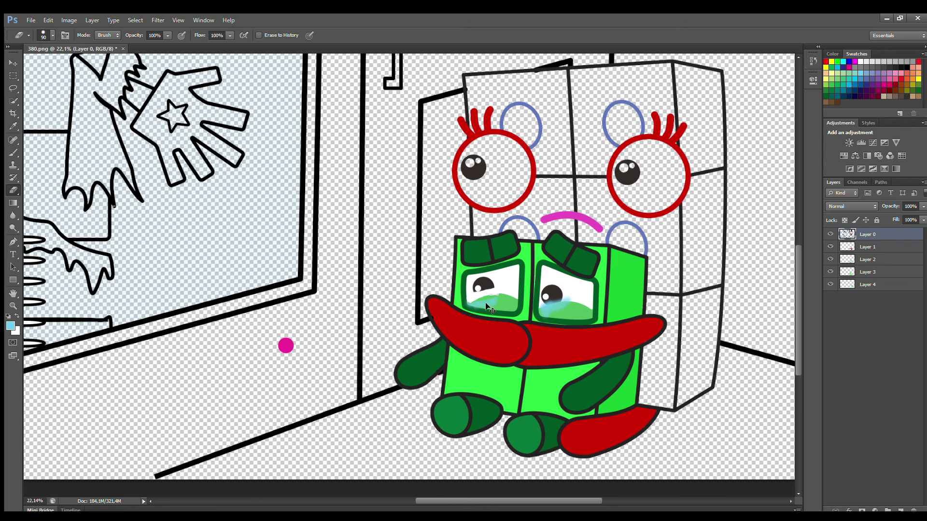
key(ctrl+z)
key(b)
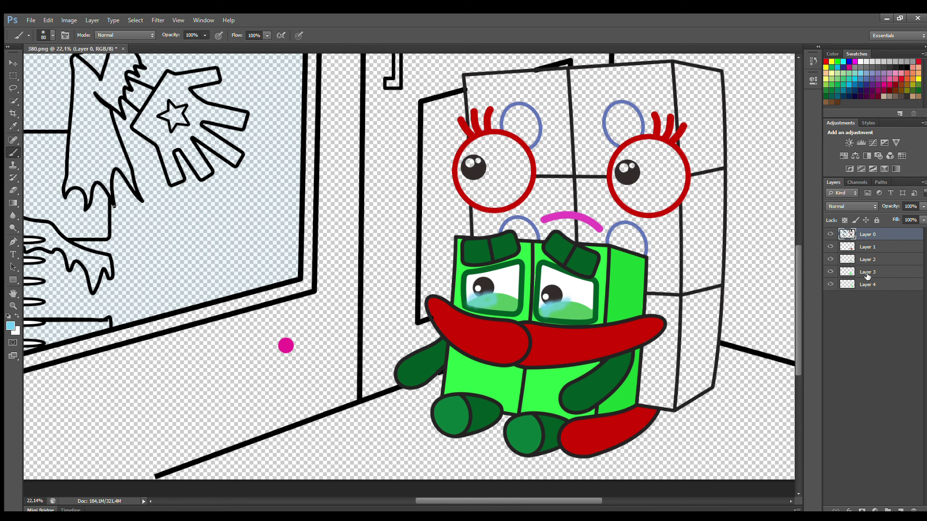
Step: On Layer 1, fill the large character's two lower spots with the blue-violet of their outlines
click(867, 247)
alt+click(626, 226)
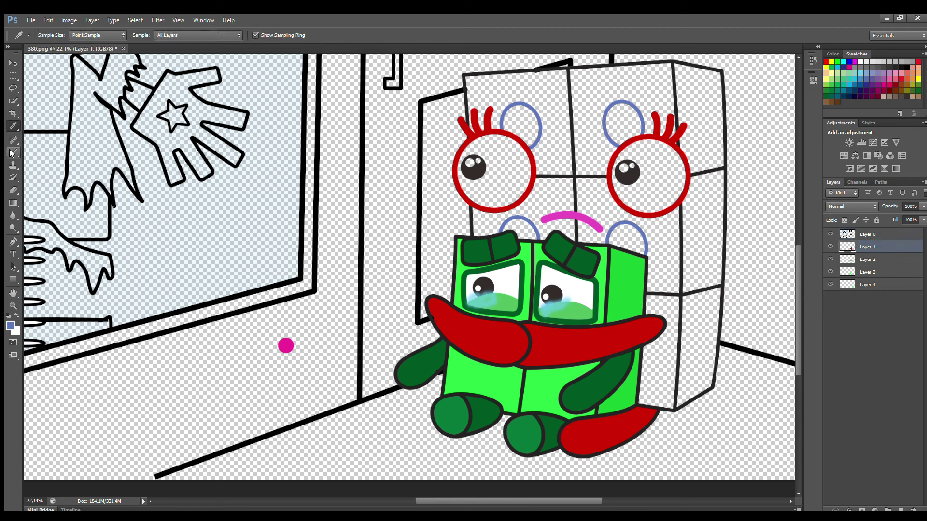
click(614, 241)
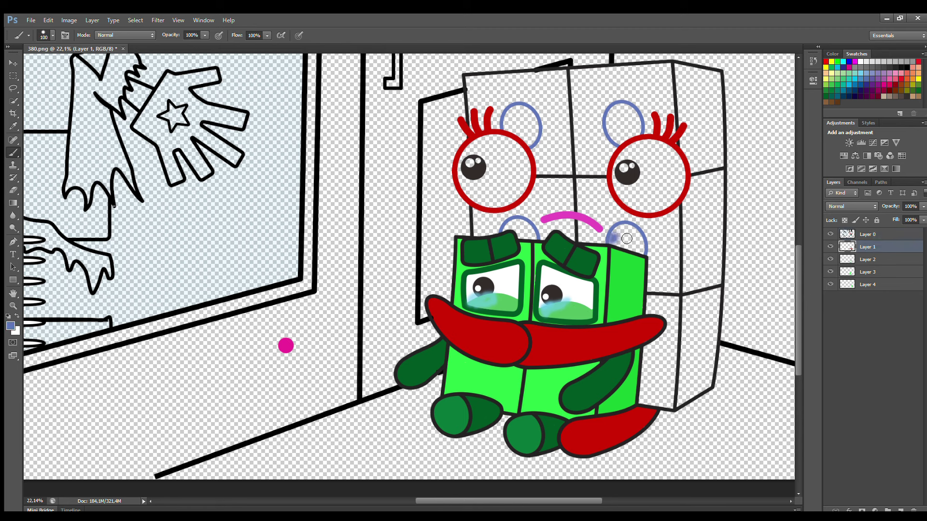
key(bracketleft)
key(bracketleft)
mouse_move(627, 239)
mouse_down()
mouse_move(616, 236)
mouse_move(642, 232)
mouse_move(627, 248)
mouse_move(636, 241)
mouse_up()
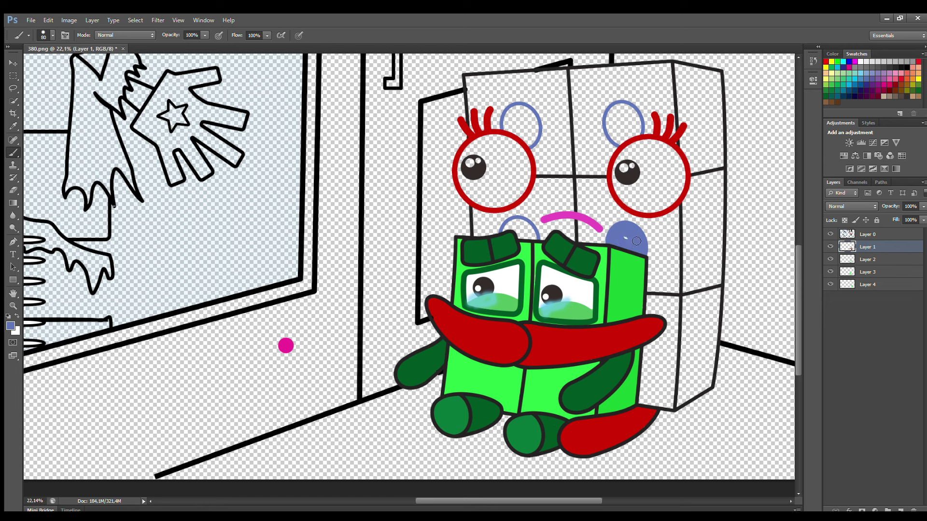
drag(506, 231, 536, 235)
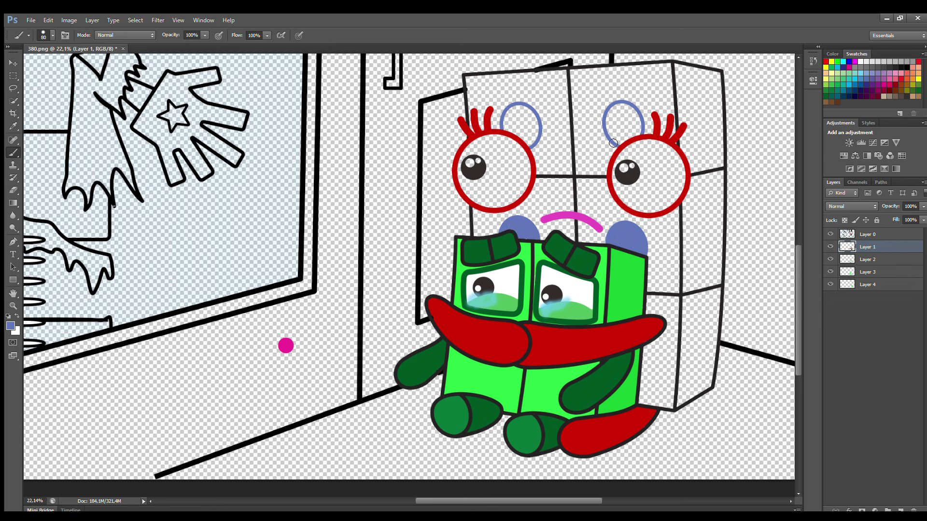
Step: Fill the two spots above the large character's eyes with the same blue-violet
mouse_move(613, 143)
mouse_down()
mouse_move(639, 125)
mouse_move(635, 112)
mouse_move(615, 109)
mouse_move(616, 140)
mouse_move(633, 131)
mouse_move(616, 123)
mouse_up()
key(bracketright)
key(bracketright)
mouse_move(507, 133)
mouse_down()
mouse_move(514, 110)
mouse_move(536, 126)
mouse_move(530, 148)
mouse_move(527, 131)
mouse_up()
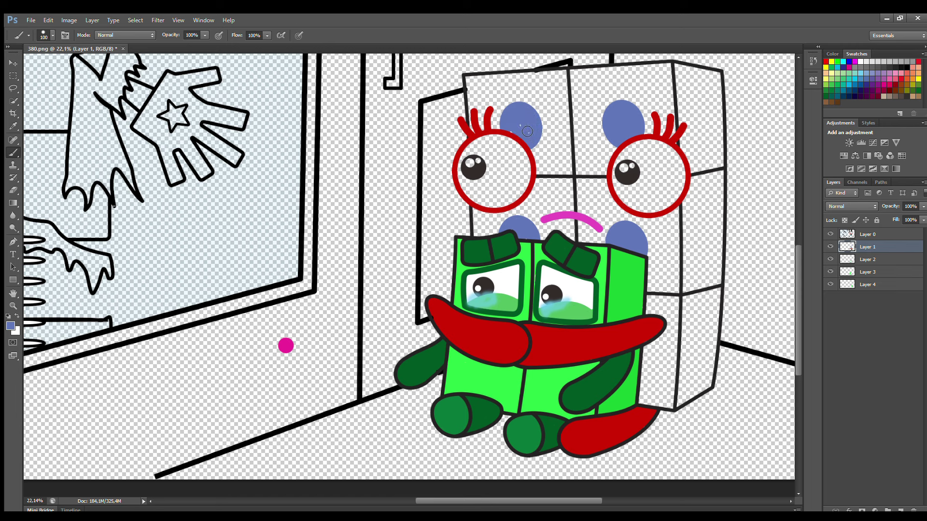
Step: Fill the large character's eyes with white and paint light blue tears across their lower parts
click(860, 63)
key(bracketright)
key(bracketright)
mouse_move(647, 163)
mouse_down()
mouse_move(627, 163)
mouse_move(624, 193)
mouse_move(647, 210)
mouse_move(673, 202)
mouse_move(682, 175)
mouse_move(665, 150)
mouse_move(635, 166)
mouse_move(671, 181)
mouse_move(652, 193)
mouse_up()
mouse_move(476, 154)
mouse_down()
mouse_move(467, 183)
mouse_move(494, 207)
mouse_move(530, 184)
mouse_move(519, 154)
mouse_move(488, 145)
mouse_move(503, 168)
mouse_move(515, 160)
mouse_move(516, 194)
mouse_up()
click(861, 79)
drag(620, 200, 669, 201)
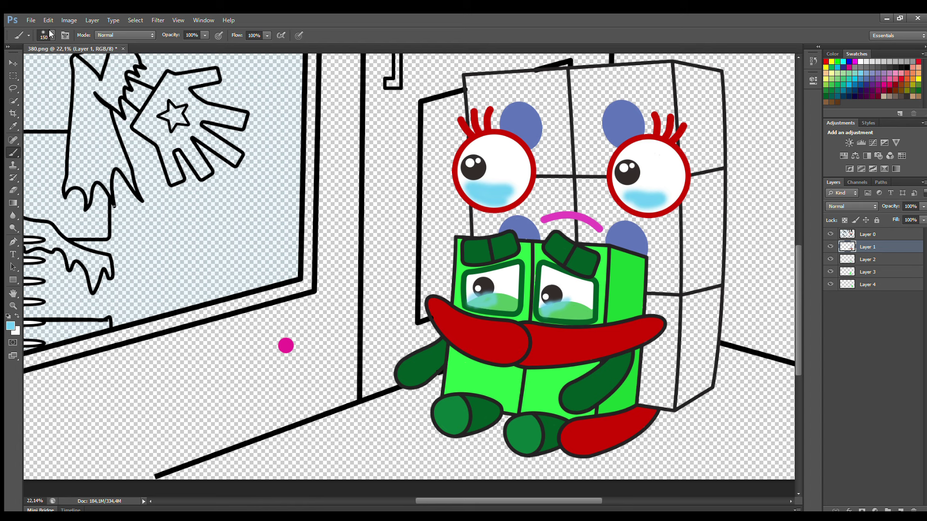
Step: On a new layer below Layer 4, fill the front faces of the large character's blocks with purple
click(882, 287)
ctrl+click(901, 510)
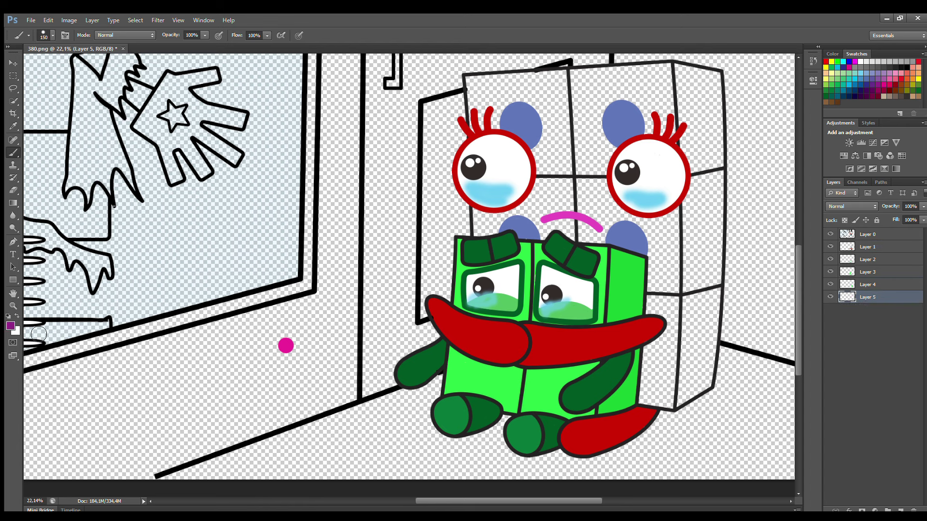
key(i)
click(494, 238)
key(b)
mouse_move(469, 79)
mouse_down()
mouse_move(484, 166)
mouse_move(485, 140)
mouse_move(487, 241)
mouse_up()
key(bracketright)
key(bracketright)
key(bracketright)
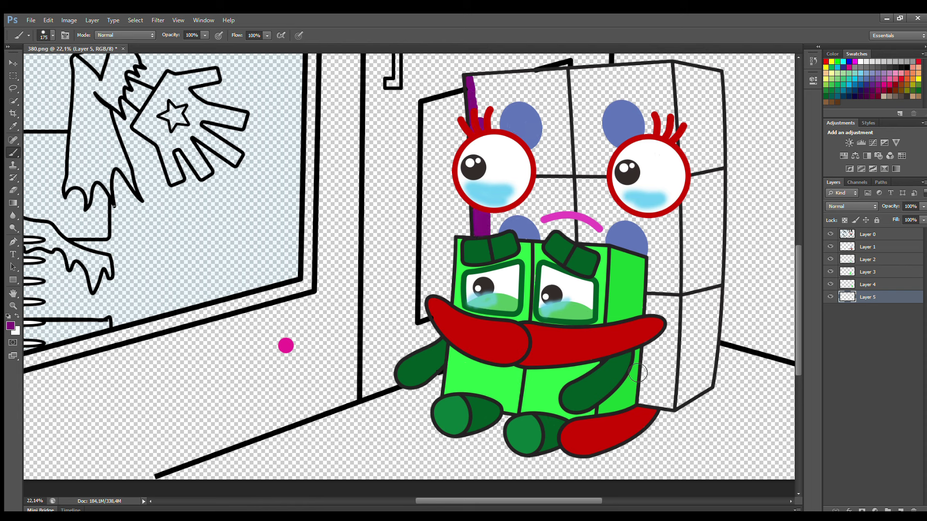
key(bracketleft)
key(bracketleft)
mouse_move(641, 395)
mouse_down()
mouse_move(671, 407)
mouse_move(677, 344)
mouse_move(668, 72)
mouse_move(669, 86)
mouse_move(665, 71)
mouse_move(480, 85)
mouse_move(498, 138)
mouse_move(555, 99)
mouse_move(641, 95)
mouse_move(655, 141)
mouse_move(532, 139)
mouse_move(522, 212)
mouse_move(538, 222)
mouse_move(551, 127)
mouse_move(610, 135)
mouse_move(669, 311)
mouse_move(662, 397)
mouse_move(618, 208)
mouse_move(575, 209)
mouse_move(576, 235)
mouse_up()
key(bracketright)
key(bracketright)
key(bracketright)
key(bracketright)
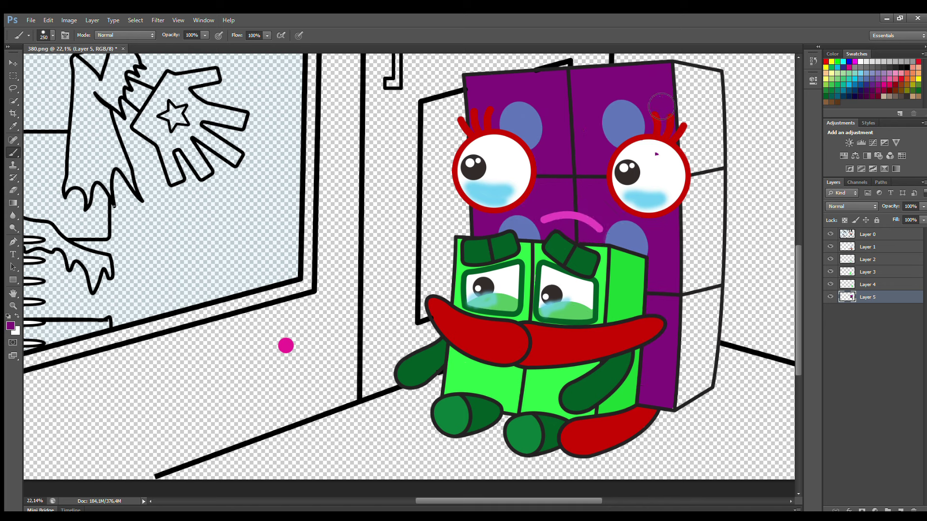
Step: On another new layer, fill the side faces of the large character's blocks with a darker purple
key(i)
key(b)
click(900, 510)
mouse_move(683, 84)
mouse_down()
mouse_move(718, 89)
mouse_move(722, 212)
mouse_move(712, 384)
mouse_move(686, 406)
mouse_move(691, 148)
mouse_move(705, 170)
mouse_move(701, 308)
mouse_up()
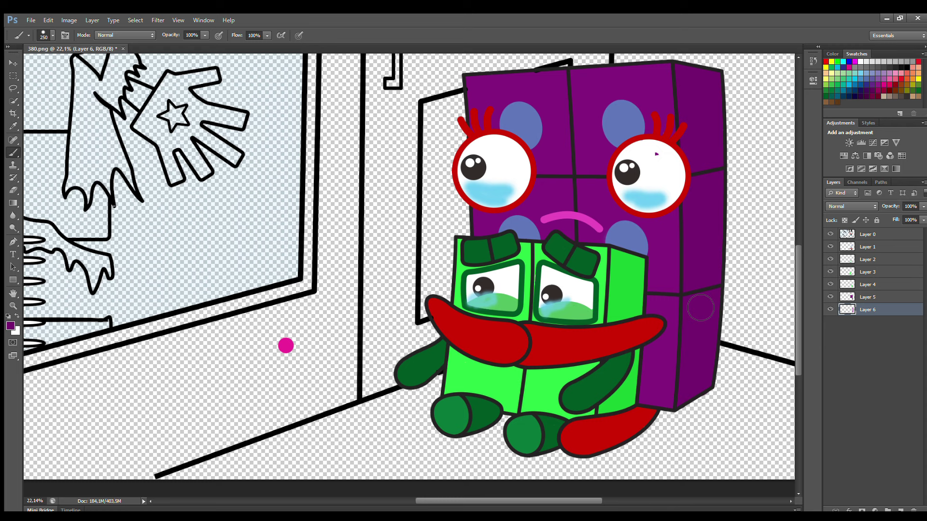
Step: On Layer 1, fill the door handle with dark grey using a size 70 brush
scroll(700, 307, up, 2)
ctrl+click(397, 160)
alt+click(397, 159)
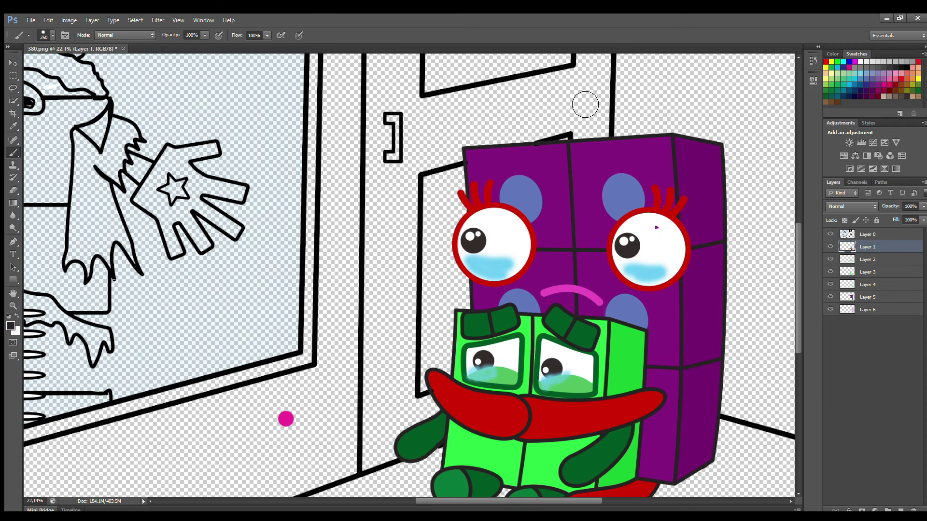
key(bracketleft)
key(bracketleft)
key(bracketleft)
key(bracketleft)
key(bracketleft)
drag(394, 119, 397, 156)
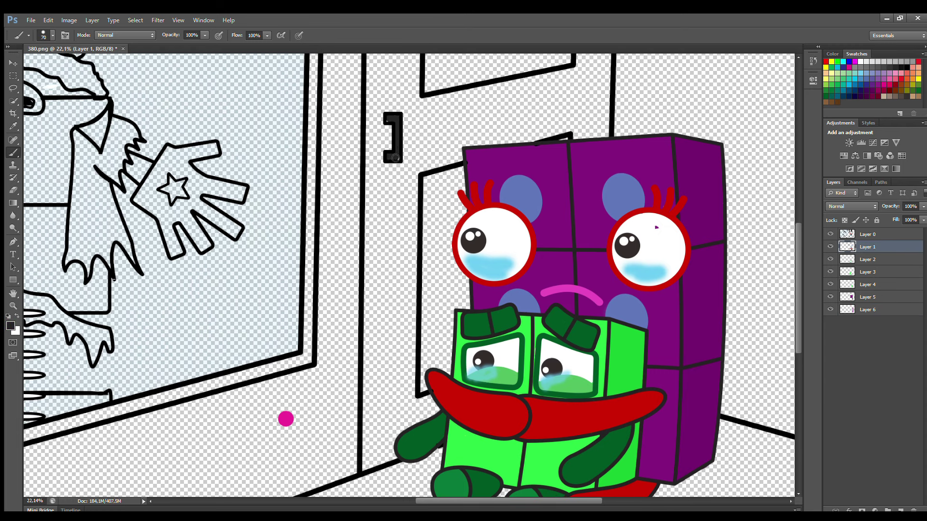
mouse_move(428, 501)
mouse_down()
mouse_move(382, 488)
mouse_move(357, 501)
mouse_up()
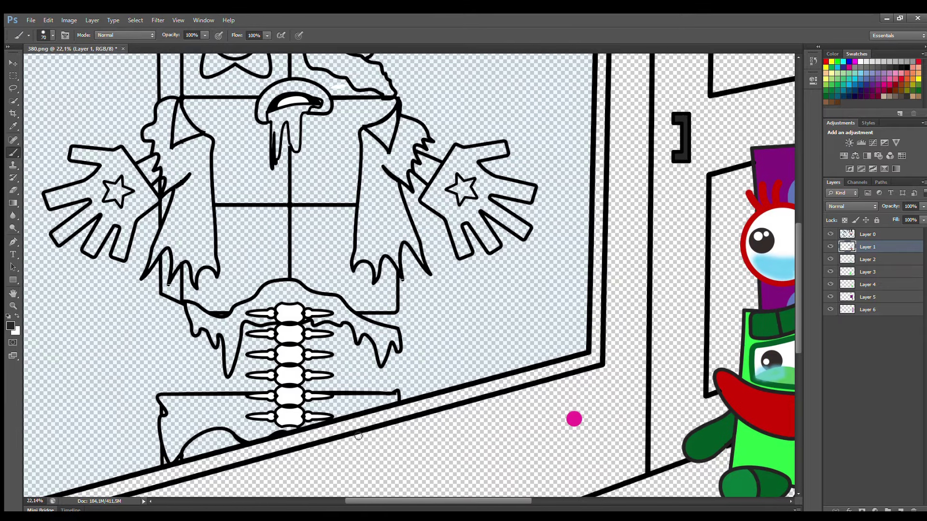
scroll(289, 318, down, 1)
scroll(289, 319, up, 1)
scroll(796, 323, up, 2)
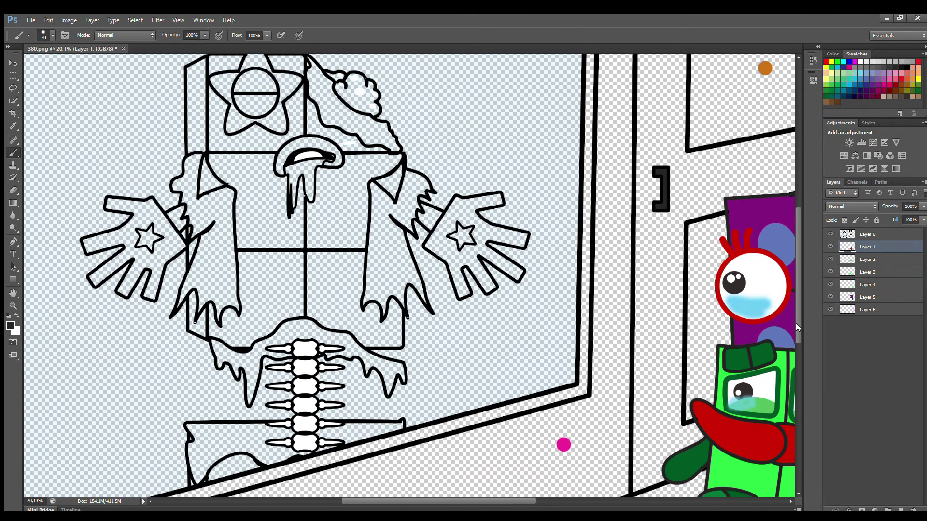
Step: On Layer 1, fill the blood dripping from the monster's mouth, its exposed brain and its palm stars with red
scroll(785, 339, up, 1)
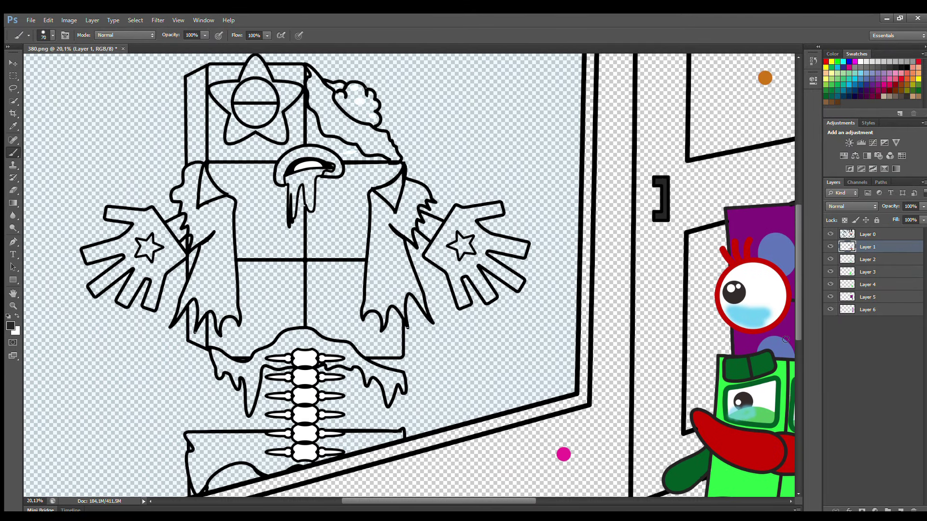
drag(358, 501, 366, 500)
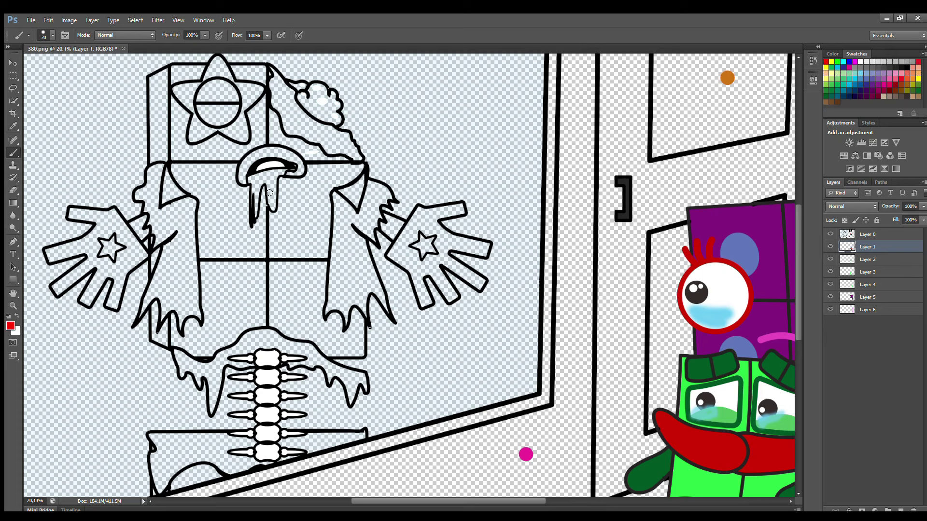
mouse_move(251, 179)
mouse_down()
mouse_move(255, 215)
mouse_move(262, 187)
mouse_move(272, 208)
mouse_move(282, 173)
mouse_move(254, 179)
mouse_move(272, 178)
mouse_up()
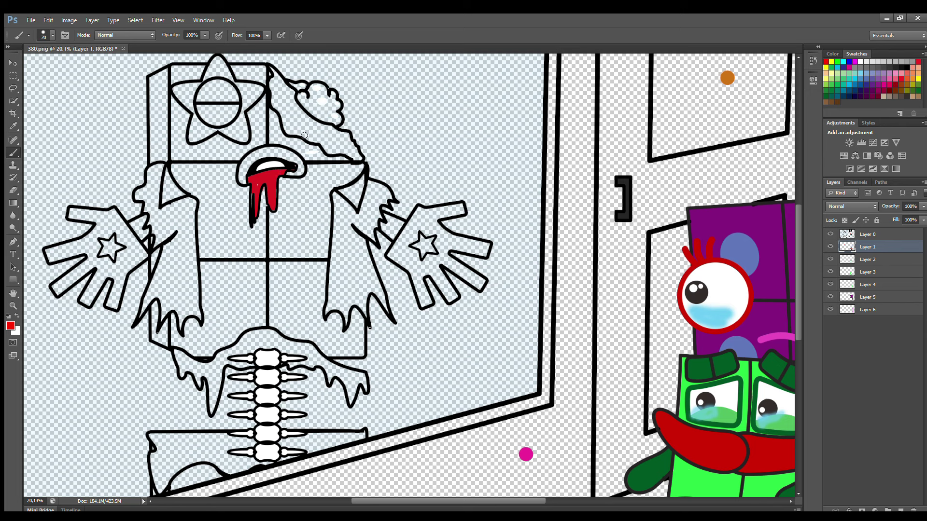
mouse_move(332, 93)
mouse_down()
mouse_move(336, 123)
mouse_move(305, 105)
mouse_move(308, 95)
mouse_move(322, 92)
mouse_move(335, 116)
mouse_up()
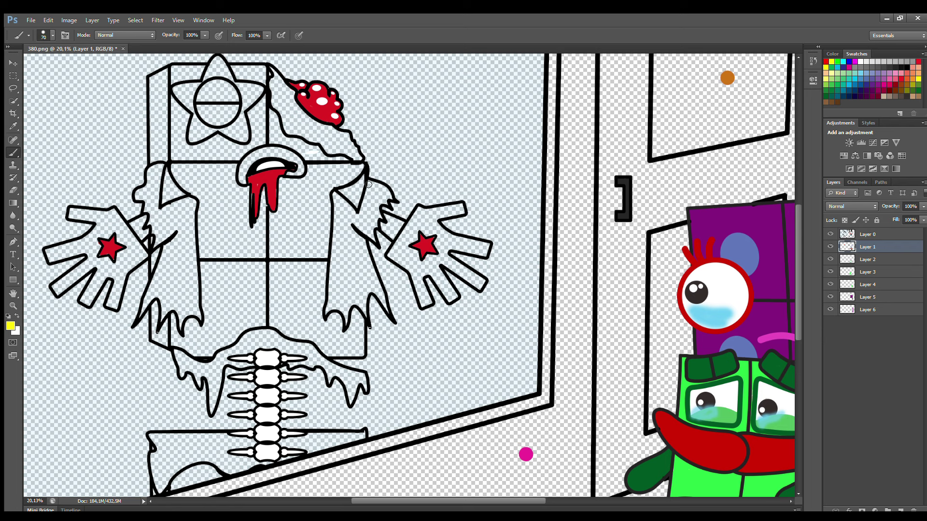
Step: Fill the torn garment piece on the monster's right-hand side of the drawing with yellow
key(bracketright)
key(bracketright)
key(bracketright)
mouse_move(369, 184)
mouse_down()
mouse_move(338, 214)
mouse_move(333, 292)
mouse_move(346, 311)
mouse_move(379, 291)
mouse_move(364, 249)
mouse_up()
key(bracketleft)
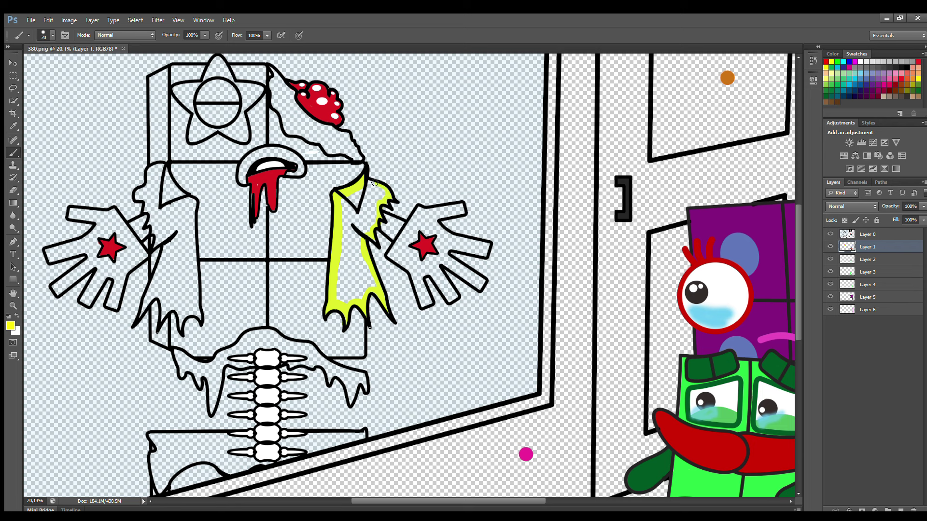
mouse_move(369, 193)
mouse_down()
mouse_move(345, 299)
mouse_move(372, 280)
mouse_move(375, 230)
mouse_move(361, 217)
mouse_up()
Step: Fill the matching torn garment piece on the monster's left-hand side of the drawing with yellow
mouse_move(155, 182)
mouse_down()
mouse_move(141, 196)
mouse_move(170, 242)
mouse_move(142, 308)
mouse_up()
key(bracketleft)
key(bracketleft)
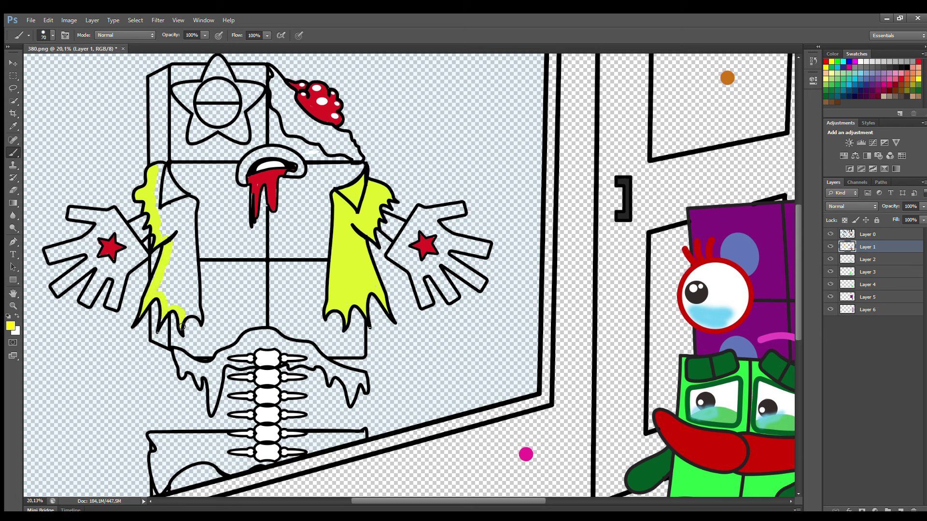
key(bracketright)
key(bracketright)
key(bracketright)
mouse_move(195, 300)
mouse_down()
mouse_move(194, 210)
mouse_move(167, 178)
mouse_move(190, 267)
mouse_move(185, 305)
mouse_move(175, 226)
mouse_move(168, 286)
mouse_up()
key(bracketright)
key(bracketright)
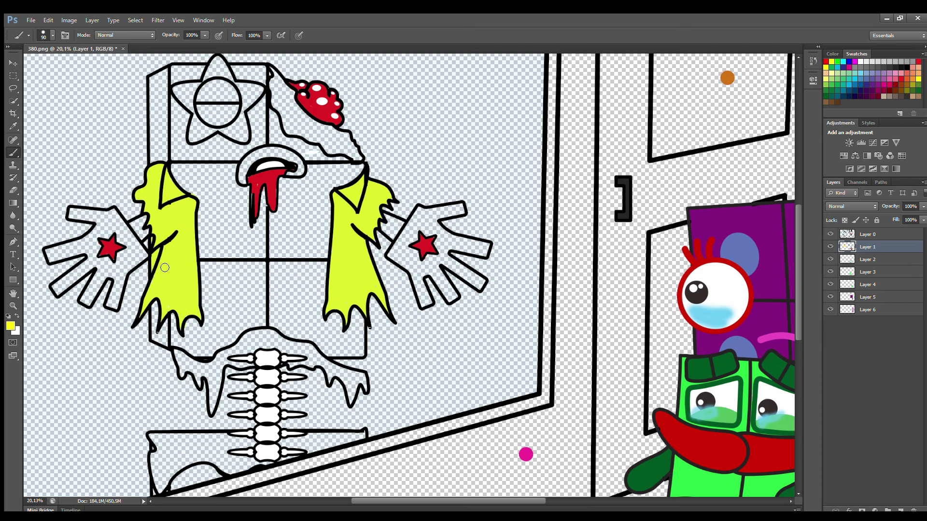
Step: On Layer 2, fill both of the monster's wrists with dark red using a size 90 brush
click(867, 260)
key(i)
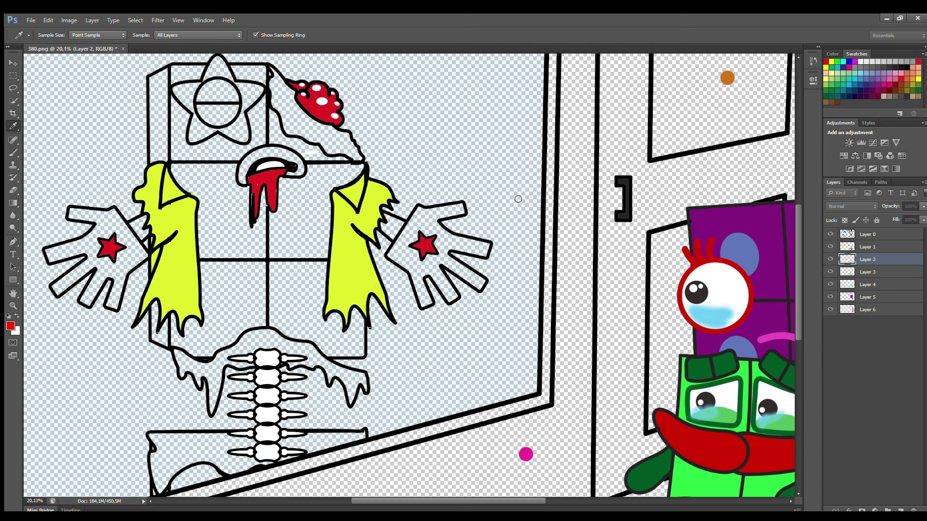
key(b)
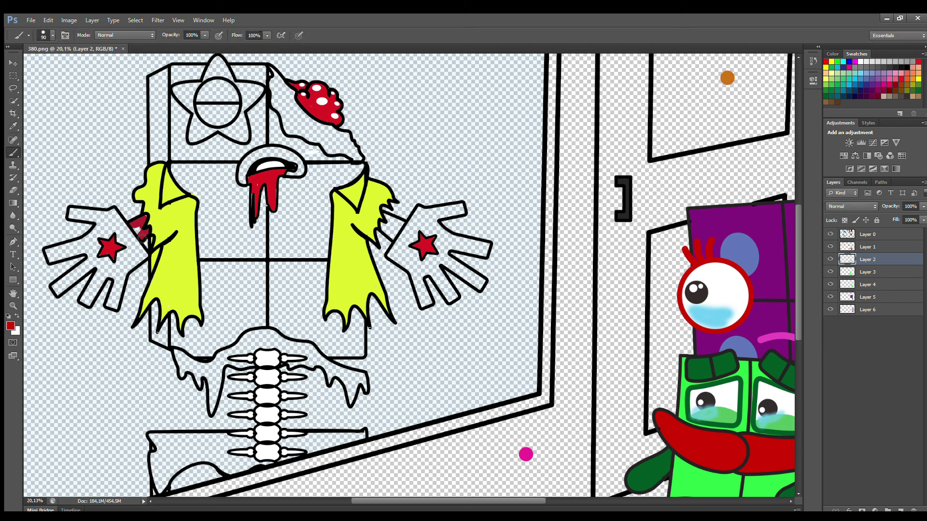
drag(401, 224, 385, 226)
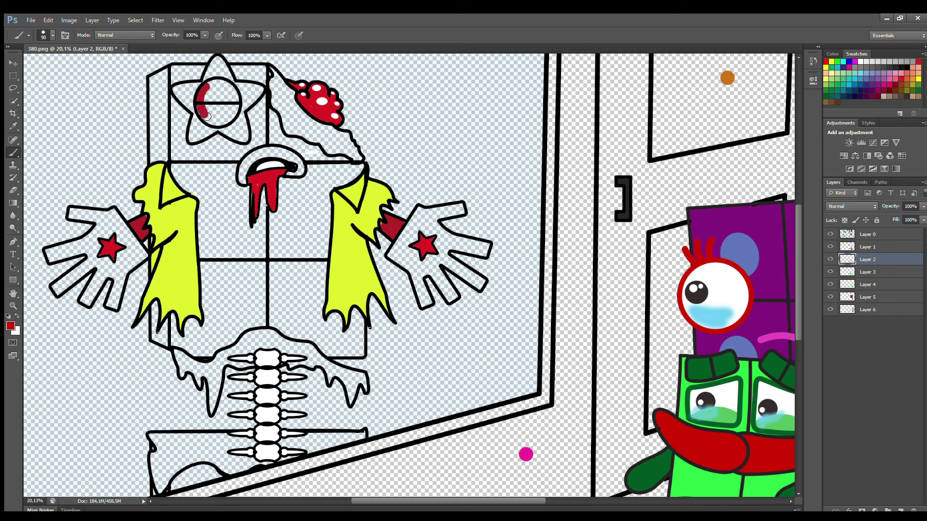
Step: Undo the eye stroke on Layer 2, fill the monster's round eye with dark red on Layer 1, and color its surrounding star red
key(ctrl+z)
key(alt+bracketright)
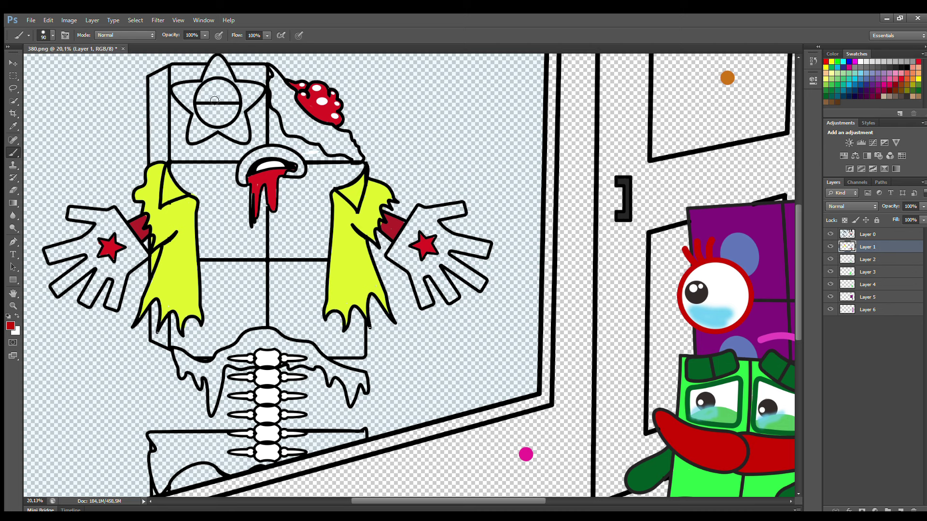
mouse_move(212, 92)
mouse_down()
mouse_move(214, 122)
mouse_move(236, 116)
mouse_move(236, 100)
mouse_move(220, 89)
mouse_move(215, 112)
mouse_move(200, 91)
mouse_move(222, 68)
mouse_move(262, 93)
mouse_move(242, 115)
mouse_move(246, 138)
mouse_move(219, 129)
mouse_move(201, 141)
mouse_move(188, 101)
mouse_up()
key(alt+bracketleft)
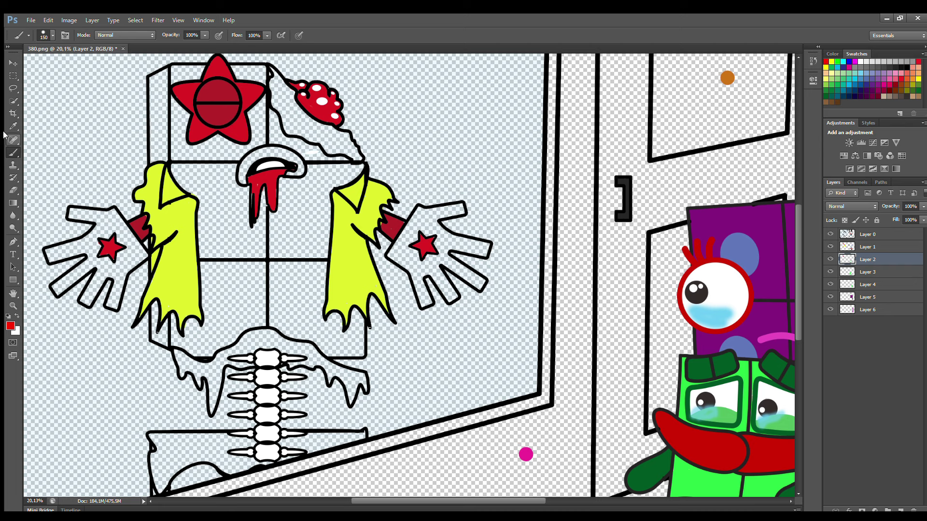
Step: On Layer 2, fill the side faces of the monster's head and body with red and its lips with pink
mouse_move(156, 81)
mouse_down()
mouse_move(157, 162)
mouse_move(165, 83)
mouse_up()
mouse_move(158, 305)
mouse_down()
mouse_move(157, 337)
mouse_move(164, 329)
mouse_up()
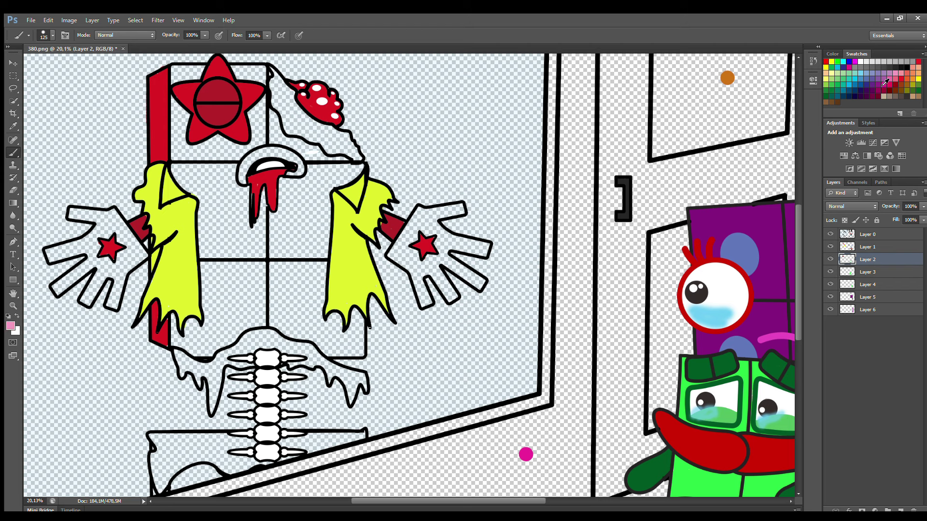
mouse_move(244, 180)
mouse_down()
mouse_move(276, 153)
mouse_move(301, 171)
mouse_up()
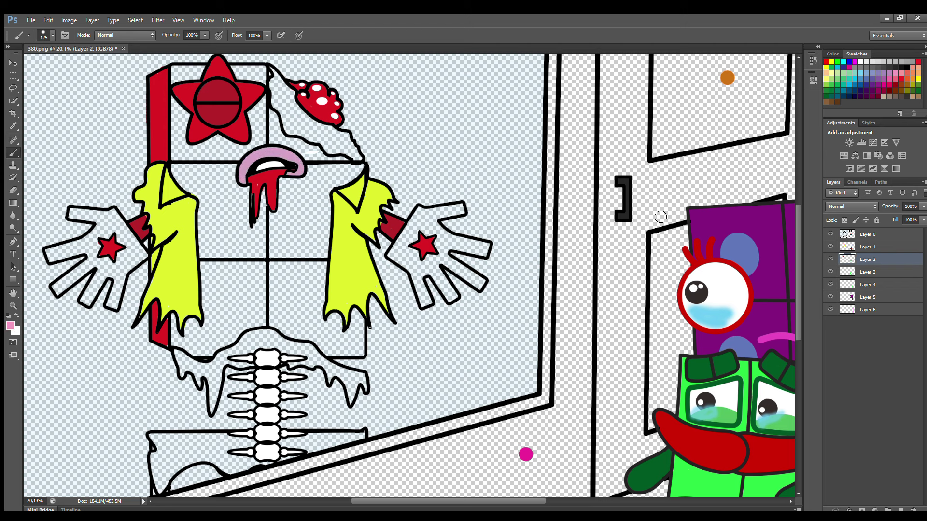
Step: Fill the torn flesh on the monster's head, waist and lower stump with deep dark red on Layer 2
click(827, 62)
mouse_move(274, 76)
mouse_down()
mouse_move(279, 115)
mouse_move(311, 143)
mouse_move(355, 159)
mouse_move(350, 137)
mouse_move(301, 107)
mouse_move(332, 141)
mouse_move(298, 124)
mouse_up()
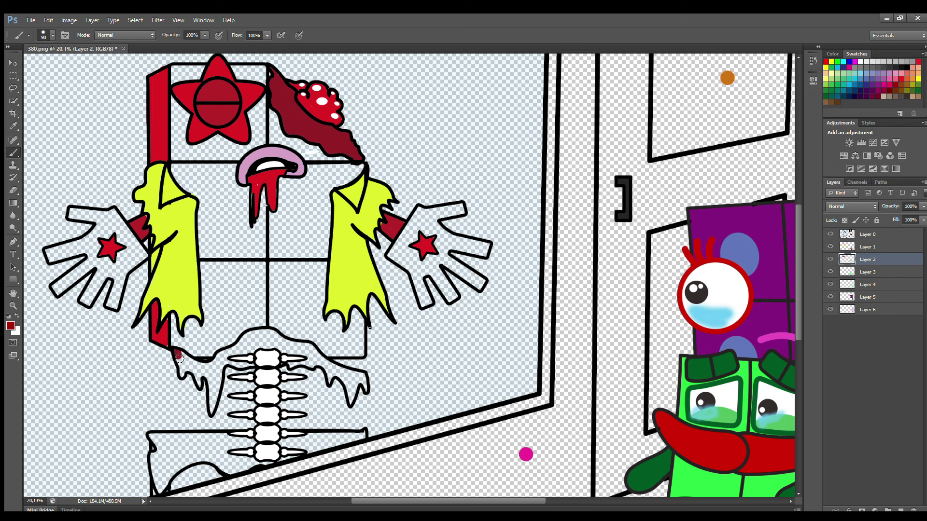
mouse_move(180, 357)
mouse_down()
mouse_move(201, 384)
mouse_move(209, 377)
mouse_move(212, 406)
mouse_move(226, 368)
mouse_move(284, 359)
mouse_move(322, 367)
mouse_move(351, 401)
mouse_move(366, 386)
mouse_move(274, 336)
mouse_move(249, 338)
mouse_move(201, 367)
mouse_move(183, 356)
mouse_move(214, 374)
mouse_move(253, 354)
mouse_move(298, 357)
mouse_move(244, 347)
mouse_up()
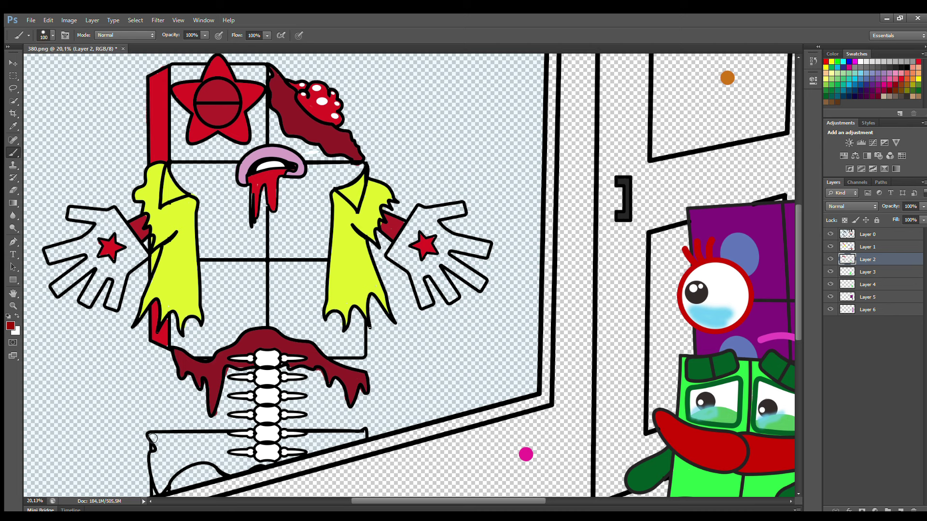
mouse_move(153, 437)
mouse_down()
mouse_move(160, 490)
mouse_move(182, 472)
mouse_move(253, 467)
mouse_move(364, 436)
mouse_move(162, 438)
mouse_move(179, 448)
mouse_move(171, 451)
mouse_move(211, 455)
mouse_move(333, 450)
mouse_move(201, 451)
mouse_move(233, 460)
mouse_up()
key(e)
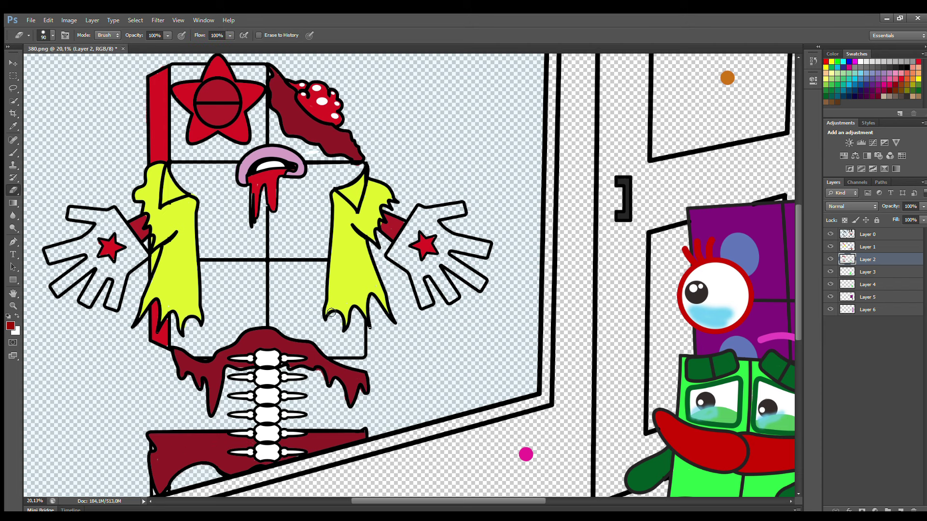
Step: On Layer 1, paint the small side sliver at the base of the monster's lower stump red
click(869, 276)
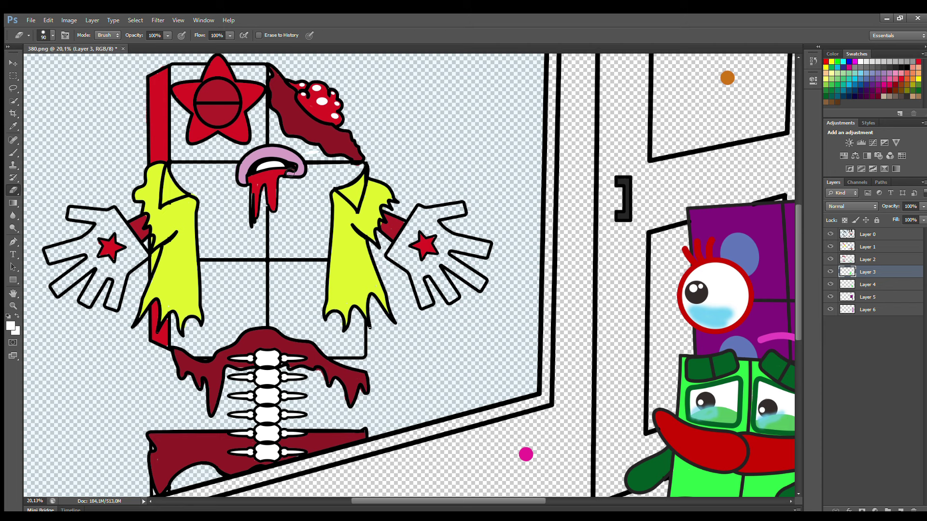
click(865, 247)
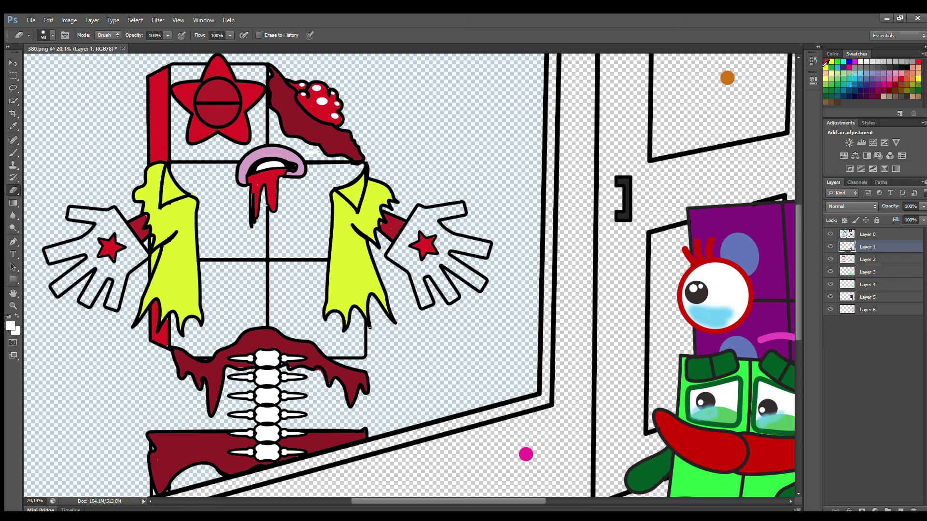
key(b)
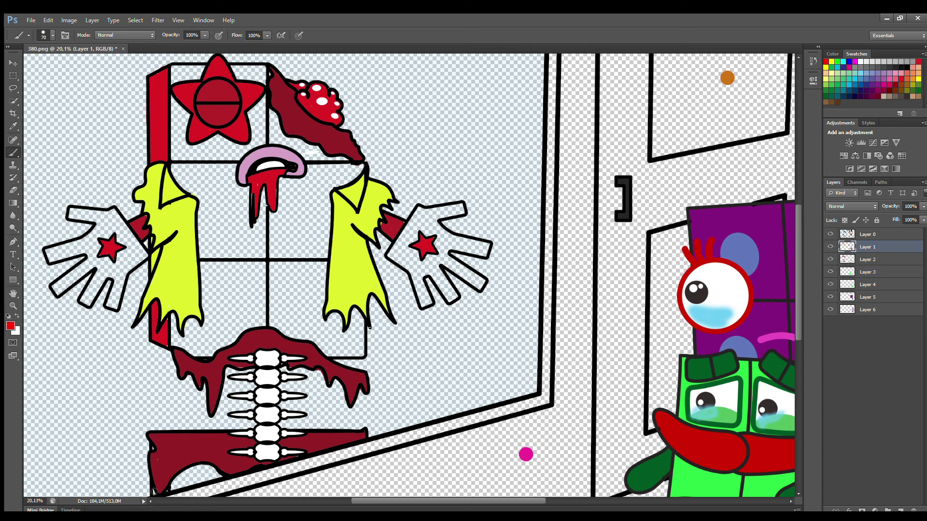
click(153, 491)
key(bracketleft)
key(bracketleft)
Step: On Layer 3, fill both of the monster's hands with white around the palm stars
click(878, 272)
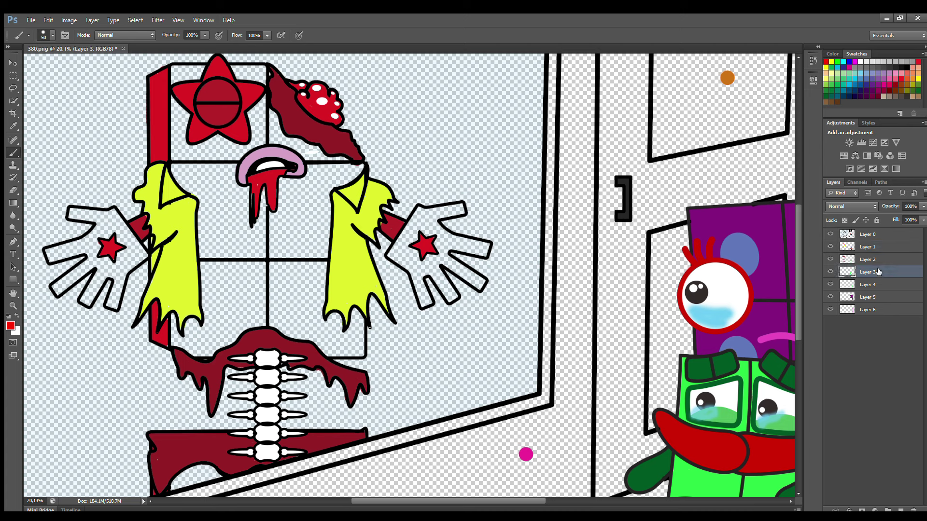
mouse_move(460, 209)
mouse_down()
mouse_move(425, 215)
mouse_move(397, 250)
mouse_move(423, 299)
mouse_move(426, 275)
mouse_move(453, 299)
mouse_move(443, 275)
mouse_move(480, 284)
mouse_move(449, 249)
mouse_move(487, 248)
mouse_move(451, 240)
mouse_move(437, 219)
mouse_move(457, 212)
mouse_move(426, 221)
mouse_move(424, 266)
mouse_up()
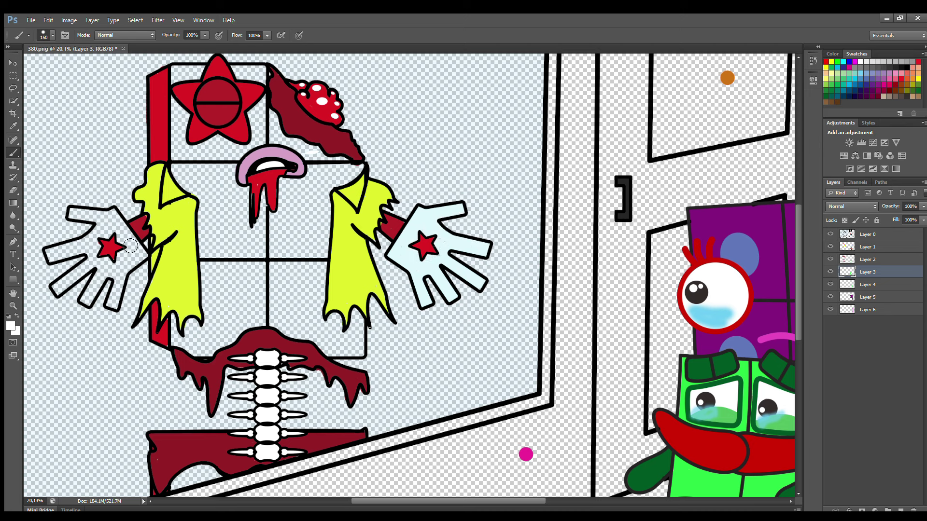
mouse_move(116, 214)
mouse_down()
mouse_move(72, 213)
mouse_move(99, 228)
mouse_move(64, 251)
mouse_move(67, 282)
mouse_move(95, 281)
mouse_move(96, 299)
mouse_move(116, 298)
mouse_move(140, 254)
mouse_move(123, 227)
mouse_move(108, 236)
mouse_move(123, 239)
mouse_up()
key(bracketright)
key(bracketright)
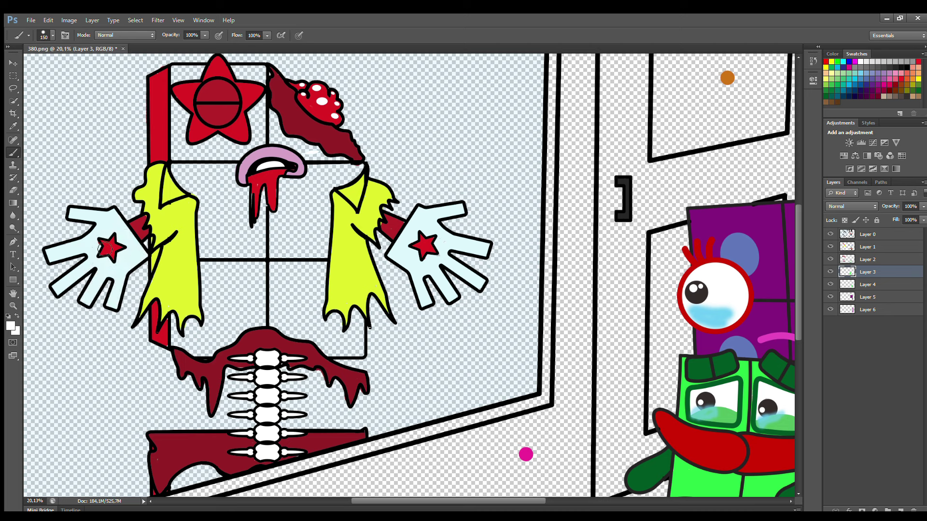
Step: Fill the front faces of the monster's head, body and lower stump with white on Layer 3
mouse_move(251, 134)
mouse_down()
mouse_move(266, 81)
mouse_move(208, 78)
mouse_move(180, 109)
mouse_move(183, 183)
mouse_up()
mouse_move(194, 276)
mouse_down()
mouse_move(220, 358)
mouse_move(362, 356)
mouse_move(359, 182)
mouse_move(289, 143)
mouse_move(265, 111)
mouse_up()
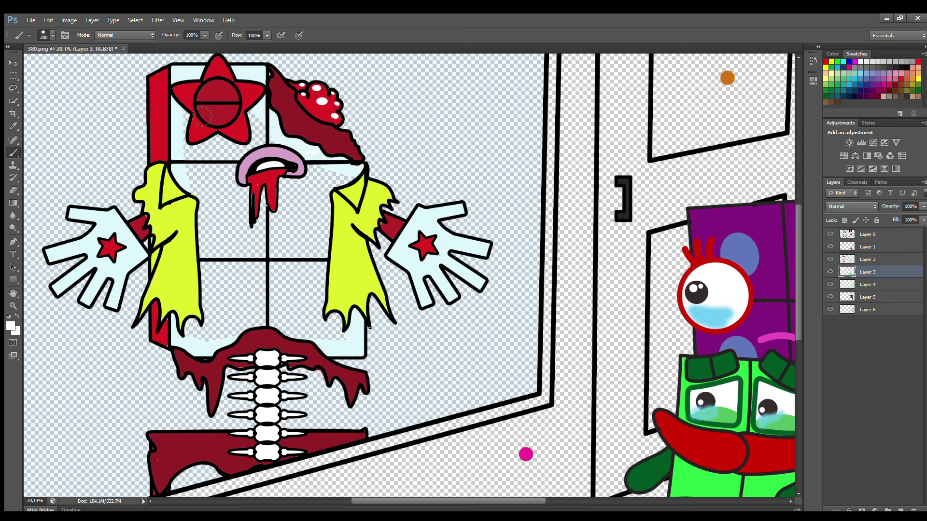
key(bracketright)
key(bracketright)
key(bracketright)
mouse_move(232, 145)
mouse_down()
mouse_move(220, 272)
mouse_move(258, 341)
mouse_move(349, 340)
mouse_move(346, 224)
mouse_move(254, 180)
mouse_move(279, 167)
mouse_move(235, 275)
mouse_move(297, 217)
mouse_up()
key(bracketleft)
key(bracketleft)
key(bracketleft)
key(bracketleft)
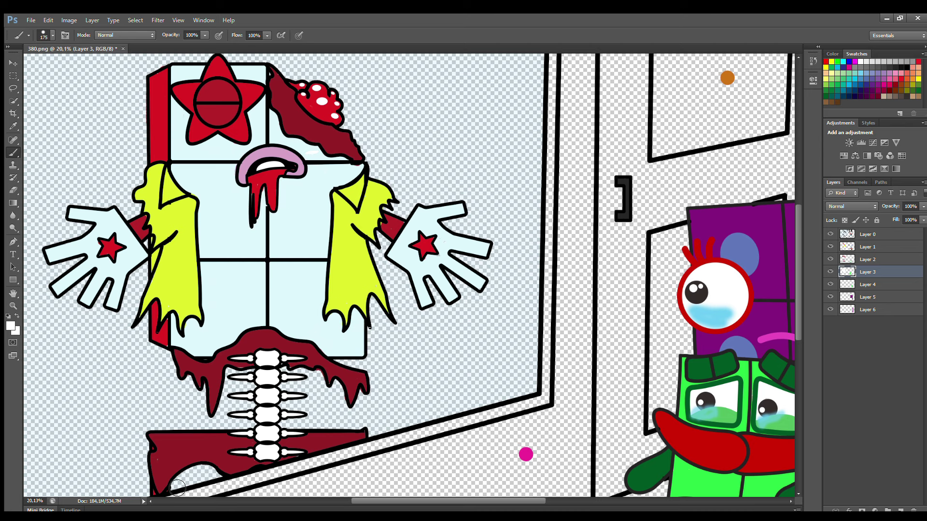
mouse_move(217, 475)
mouse_down()
mouse_move(196, 480)
mouse_move(227, 463)
mouse_up()
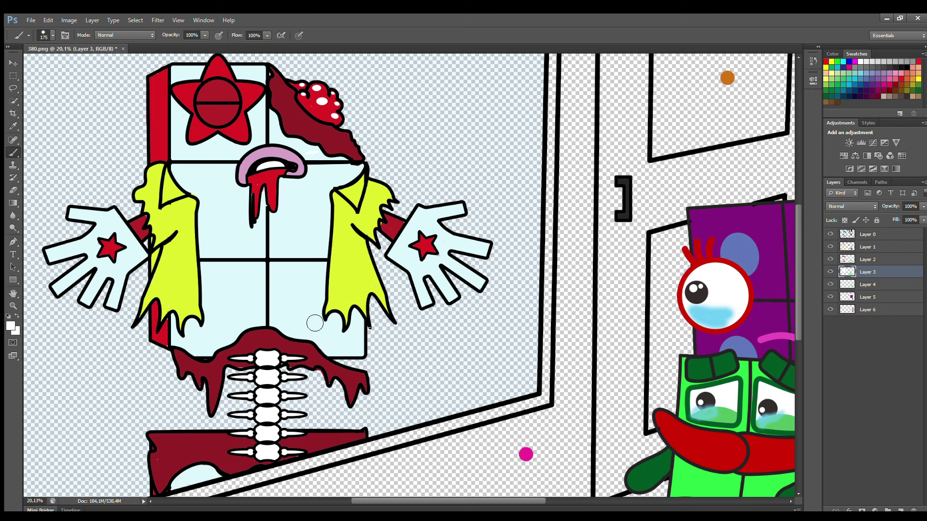
Step: On Layer 1, fill the door's upper panel with the orange sampled from the reference dot and erase the overspill
scroll(329, 203, down, 5)
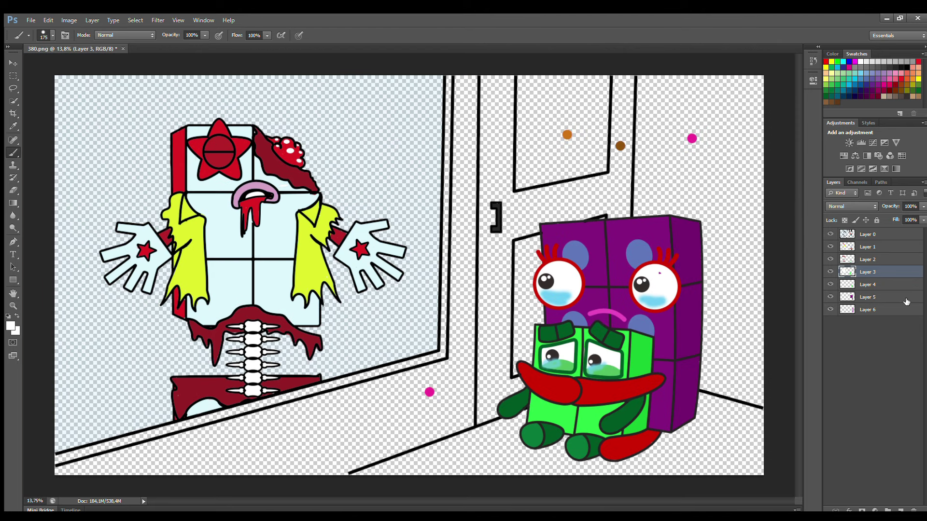
click(868, 247)
alt+click(567, 134)
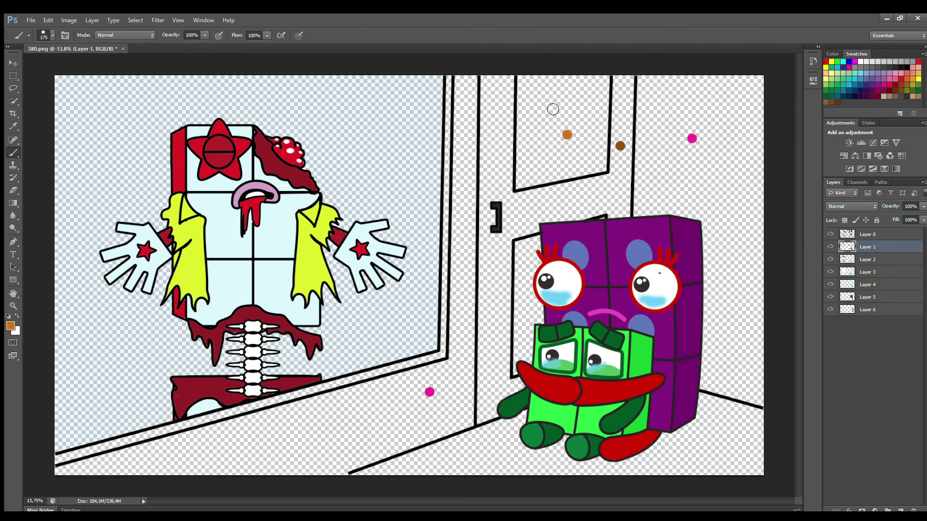
mouse_move(524, 81)
mouse_down()
mouse_move(521, 188)
mouse_move(604, 171)
mouse_move(611, 75)
mouse_move(607, 84)
mouse_move(538, 81)
mouse_move(533, 169)
mouse_move(589, 167)
mouse_move(601, 93)
mouse_move(548, 160)
mouse_move(579, 115)
mouse_up()
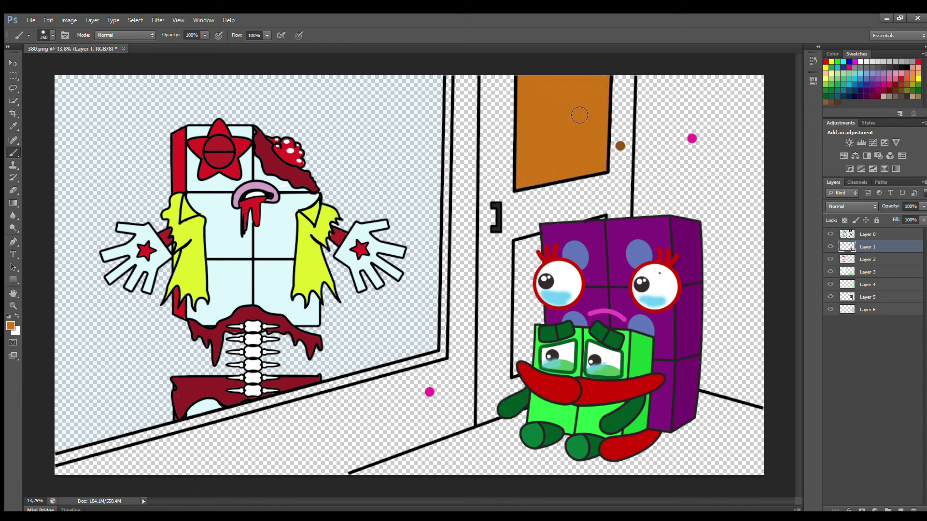
key(e)
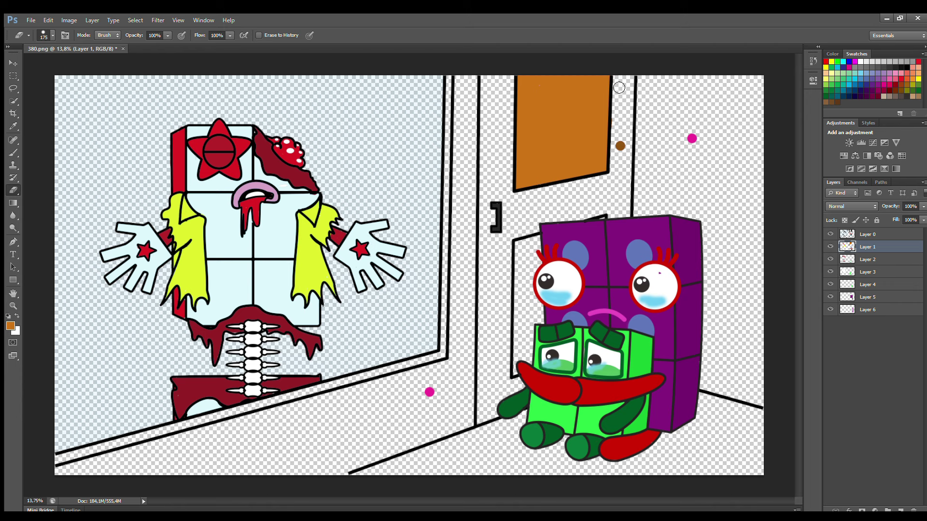
Step: On a new layer below Layer 6, fill the visible part of the door's lower panel with the same orange
click(868, 310)
click(900, 511)
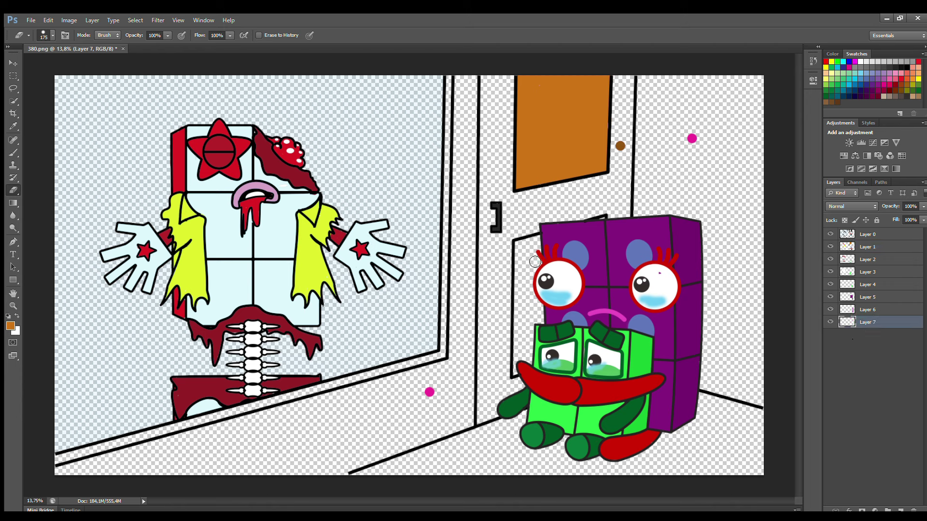
key(b)
key(bracketleft)
key(bracketleft)
mouse_move(520, 241)
mouse_down()
mouse_move(521, 375)
mouse_move(549, 275)
mouse_move(545, 242)
mouse_move(533, 244)
mouse_move(544, 279)
mouse_move(531, 261)
mouse_move(527, 345)
mouse_up()
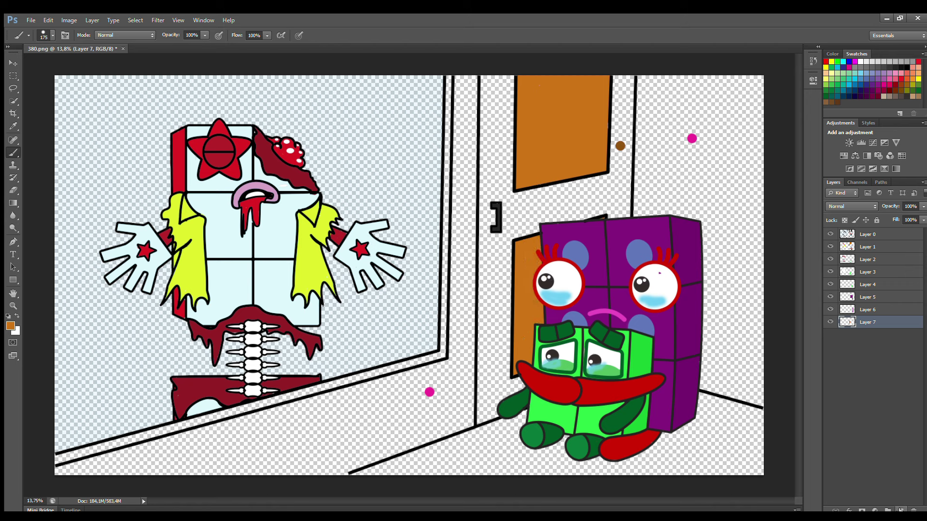
Step: On a new layer below Layer 7, paint the strip along the door's handle-side edge with the brown sampled from the reference dot
click(901, 511)
alt+click(620, 146)
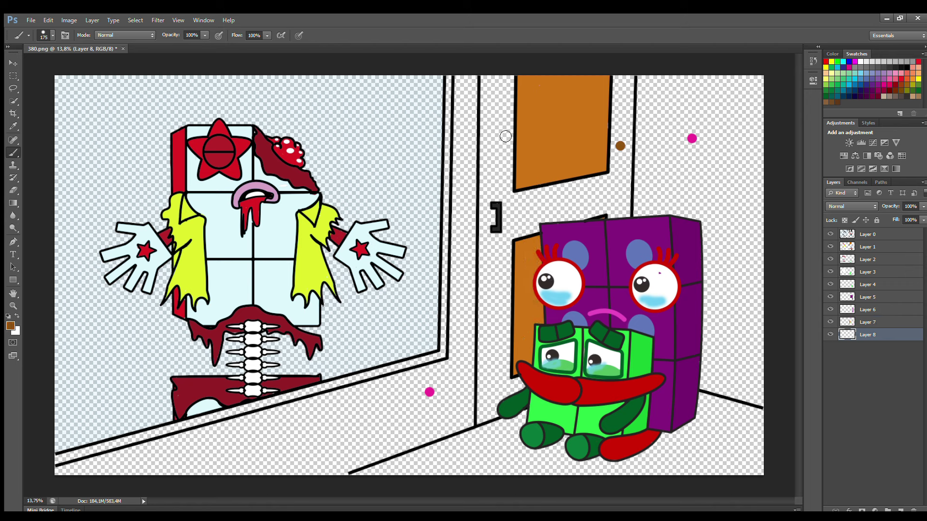
key(bracketright)
key(bracketright)
key(bracketright)
drag(490, 80, 488, 418)
key(bracketleft)
key(bracketleft)
drag(485, 417, 487, 423)
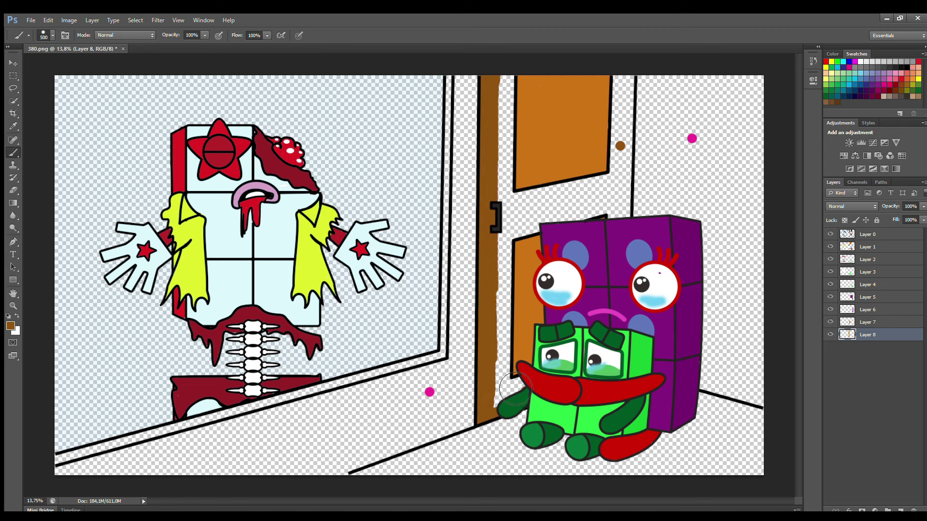
Step: Fill the rest of the door surrounding the orange panels with the same brown and erase the overspill onto the adjoining wall
mouse_move(515, 388)
mouse_down()
mouse_move(514, 410)
mouse_move(532, 261)
mouse_move(523, 104)
mouse_move(519, 313)
mouse_move(629, 231)
mouse_move(633, 122)
mouse_move(623, 120)
mouse_move(569, 205)
mouse_up()
key(e)
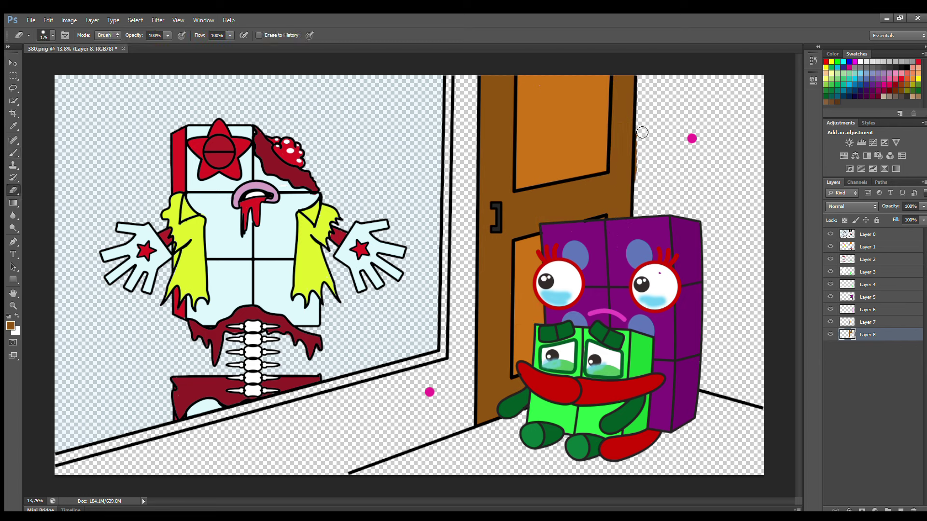
drag(642, 132, 640, 201)
Step: On Layer 7, paint the window frame's vertical side and lower sill with grey
key(alt+bracketright)
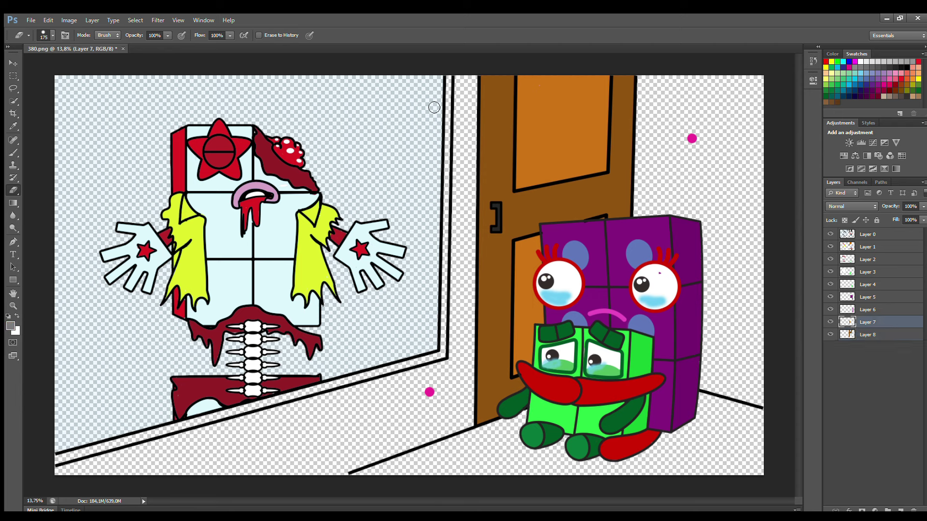
click(13, 153)
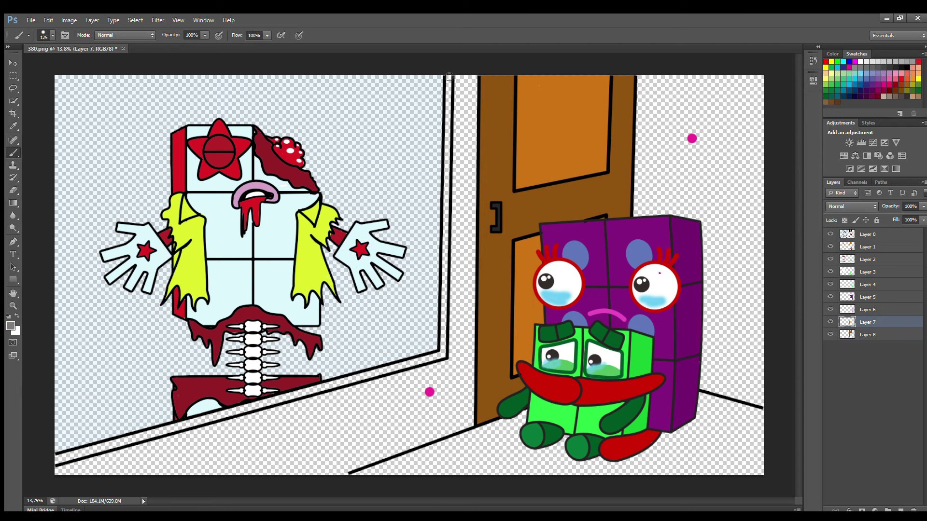
drag(449, 74, 444, 338)
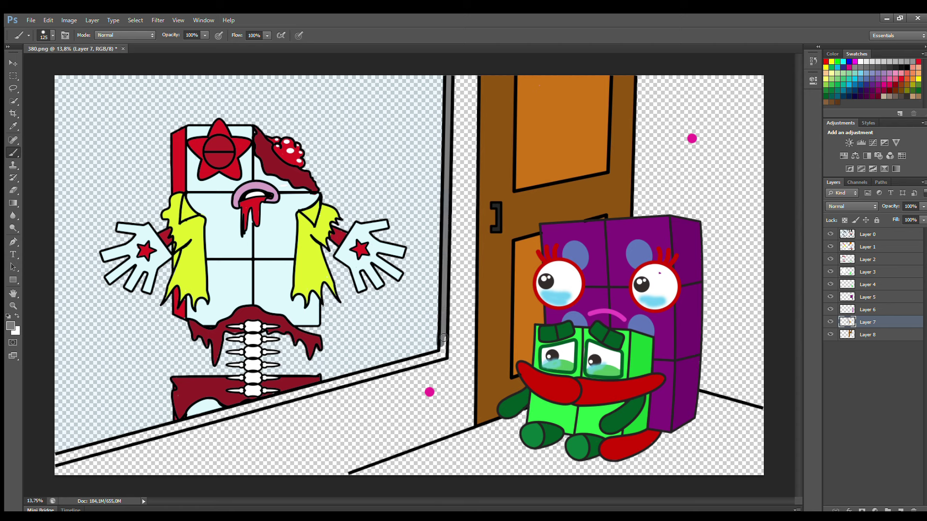
drag(51, 461, 444, 354)
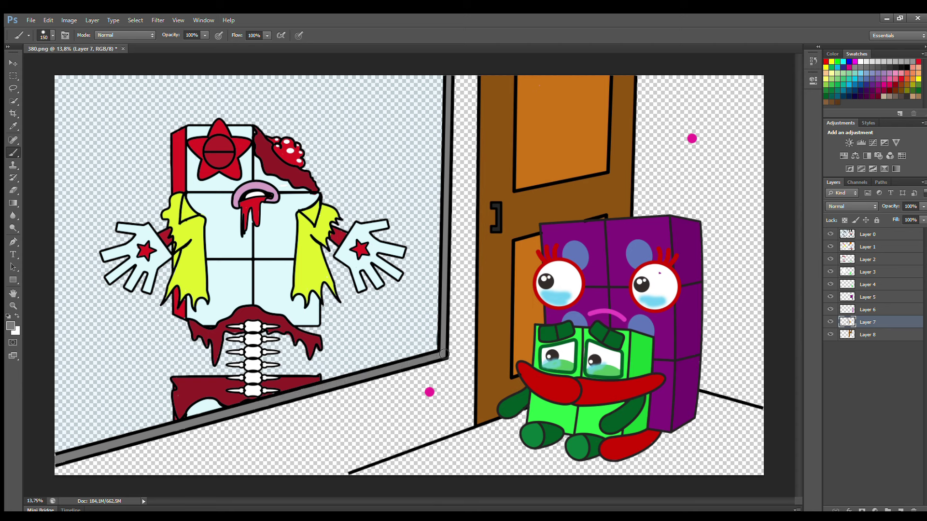
key(e)
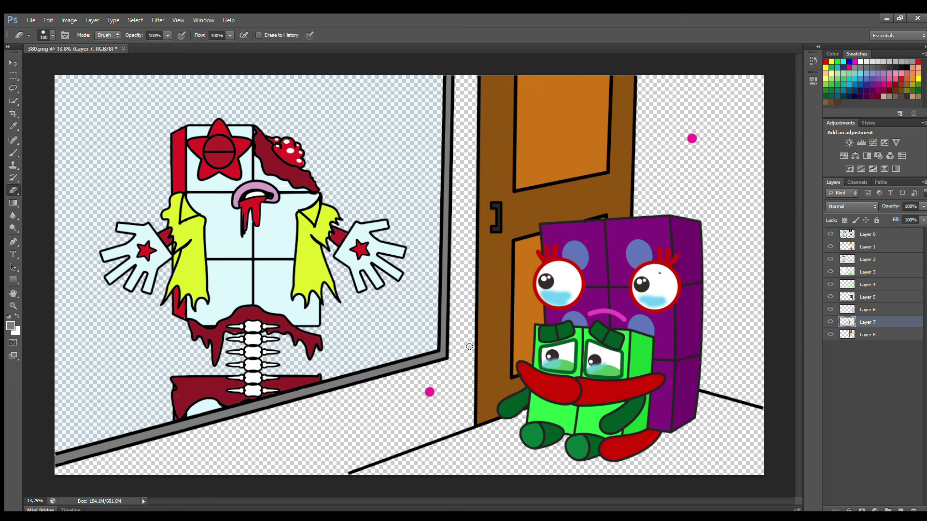
Step: On a new layer below Layer 8, fill the wall beyond the door with the magenta sampled from the reference dot
click(866, 335)
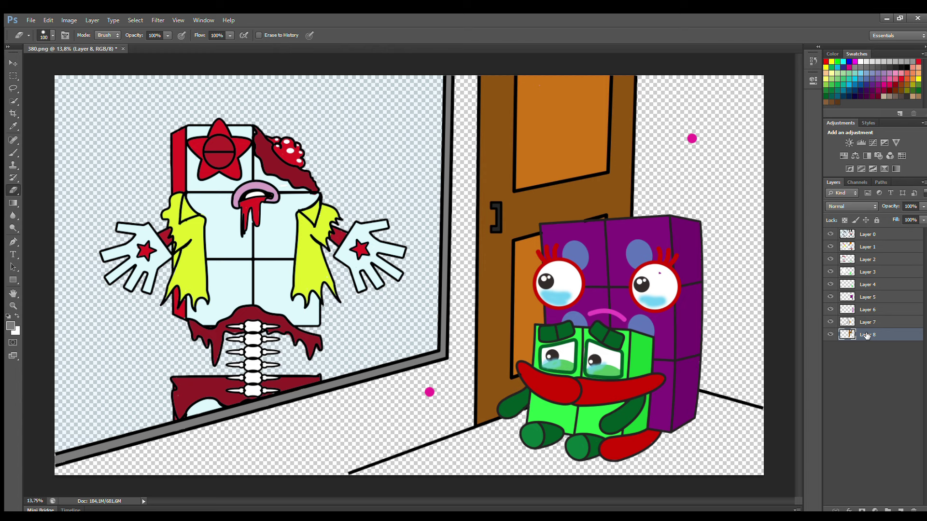
click(899, 509)
drag(869, 335, 876, 374)
key(i)
click(691, 139)
key(b)
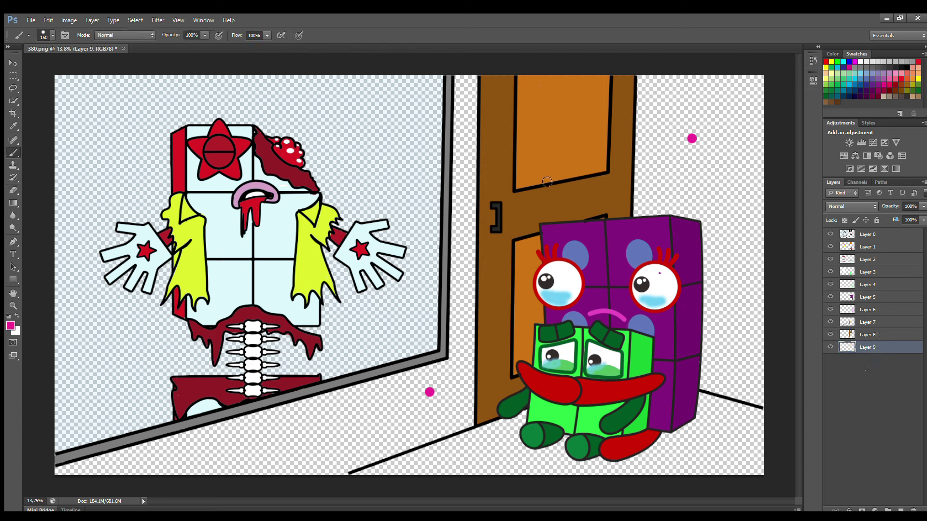
key(bracketright)
key(bracketright)
key(bracketright)
key(bracketright)
key(bracketright)
key(bracketright)
mouse_move(657, 94)
mouse_down()
mouse_move(739, 97)
mouse_move(676, 159)
mouse_move(724, 227)
mouse_move(722, 390)
mouse_move(758, 396)
mouse_move(715, 356)
mouse_move(727, 348)
mouse_up()
Step: Fill the wall between the window and the door and the area beneath the window with the same magenta
key(bracketleft)
key(bracketleft)
key(bracketleft)
mouse_move(476, 87)
mouse_down()
mouse_move(466, 99)
mouse_move(461, 261)
mouse_move(471, 258)
mouse_move(485, 279)
mouse_move(466, 371)
mouse_up()
drag(343, 460, 469, 428)
key(bracketright)
key(bracketright)
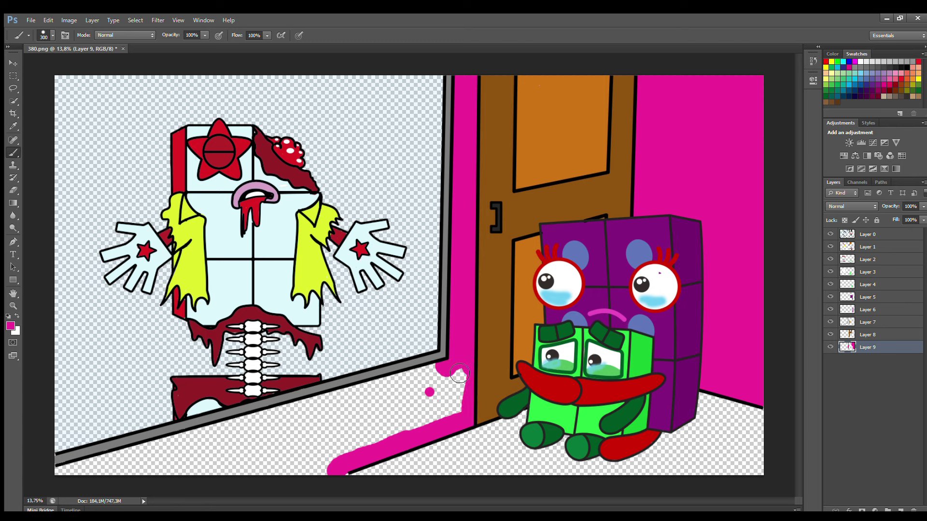
mouse_move(456, 387)
mouse_down()
mouse_move(67, 488)
mouse_move(328, 476)
mouse_move(457, 421)
mouse_move(303, 445)
mouse_move(310, 470)
mouse_up()
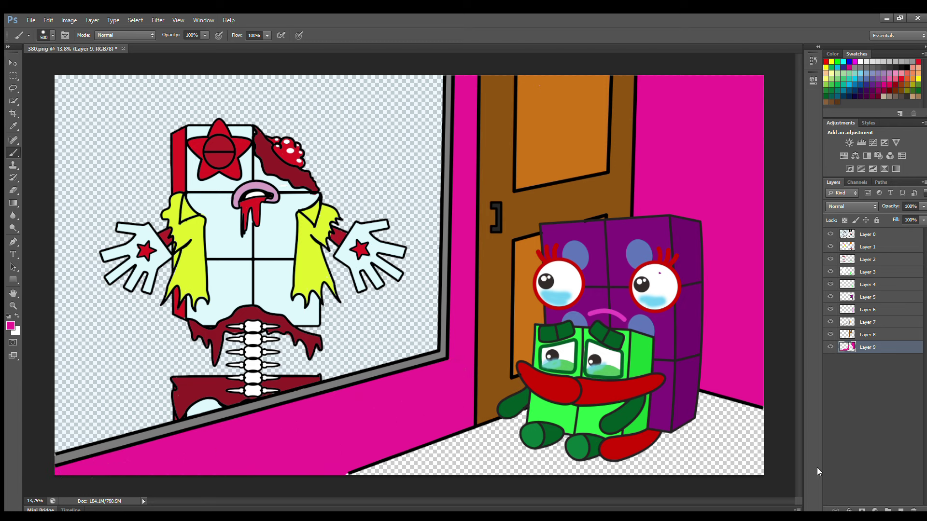
Step: On a new layer below Layer 9, fill the floor with dark plum
click(901, 510)
key(i)
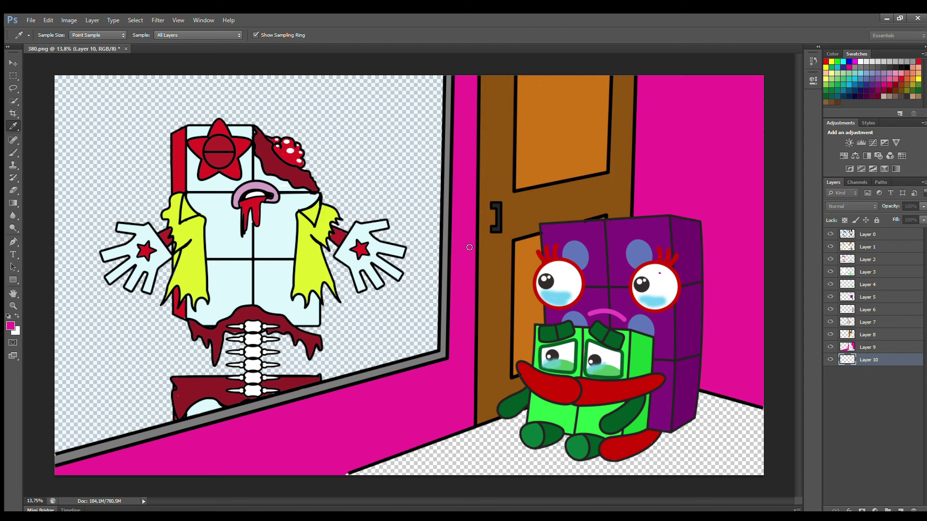
key(b)
mouse_move(386, 463)
mouse_down()
mouse_move(517, 440)
mouse_move(706, 408)
mouse_move(546, 463)
mouse_up()
Step: Paint a soft shadow in a darker plum on the floor around the two characters
key(i)
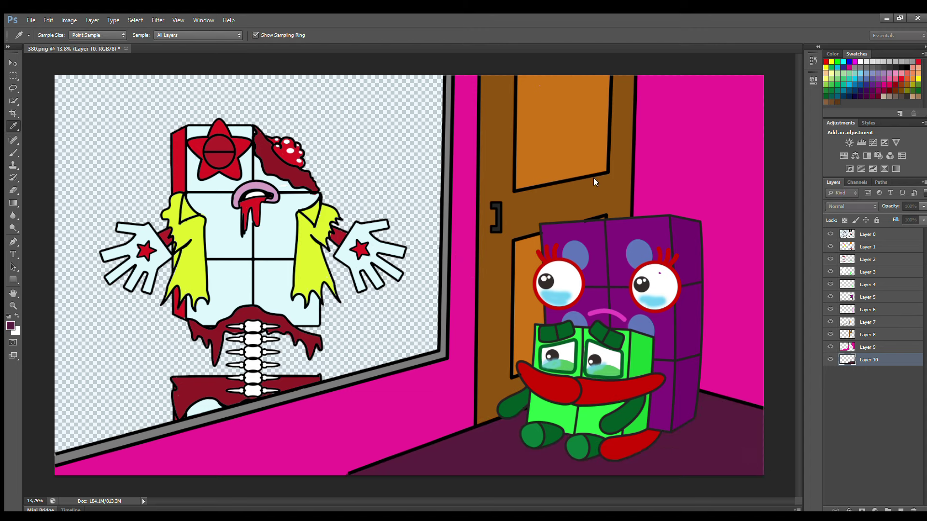
key(b)
mouse_move(528, 453)
mouse_down()
mouse_move(713, 414)
mouse_move(531, 449)
mouse_move(634, 451)
mouse_move(485, 434)
mouse_move(706, 419)
mouse_move(682, 414)
mouse_up()
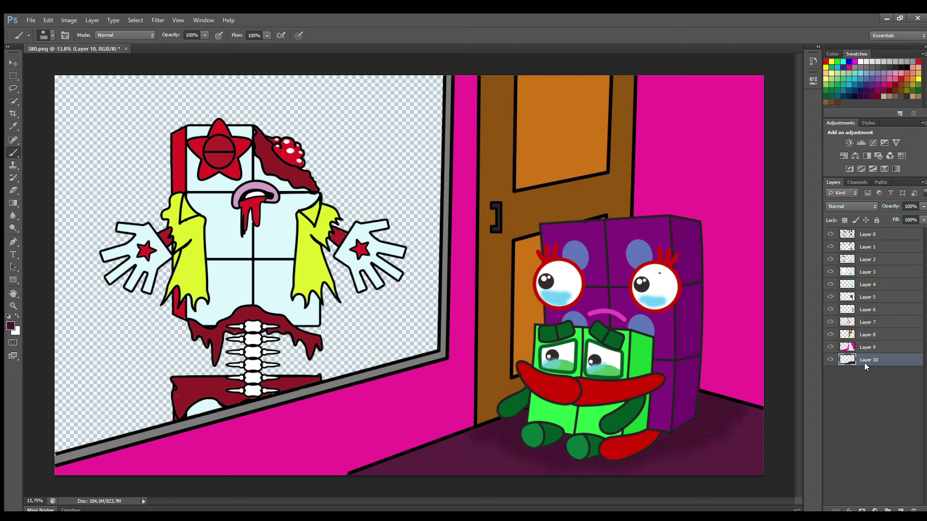
Step: On Layer 10, paint the lowest part of the night sky in the window dark navy with a large soft brush
click(867, 96)
key(bracketright)
key(bracketright)
key(bracketright)
key(bracketright)
key(bracketright)
mouse_move(92, 458)
mouse_down()
mouse_move(97, 425)
mouse_move(425, 338)
mouse_move(128, 417)
mouse_move(207, 338)
mouse_move(174, 391)
mouse_move(420, 333)
mouse_move(101, 363)
mouse_up()
Step: Paint a soft dark purple band above the navy area in the window with a 1000 px brush
alt+click(456, 309)
key(i)
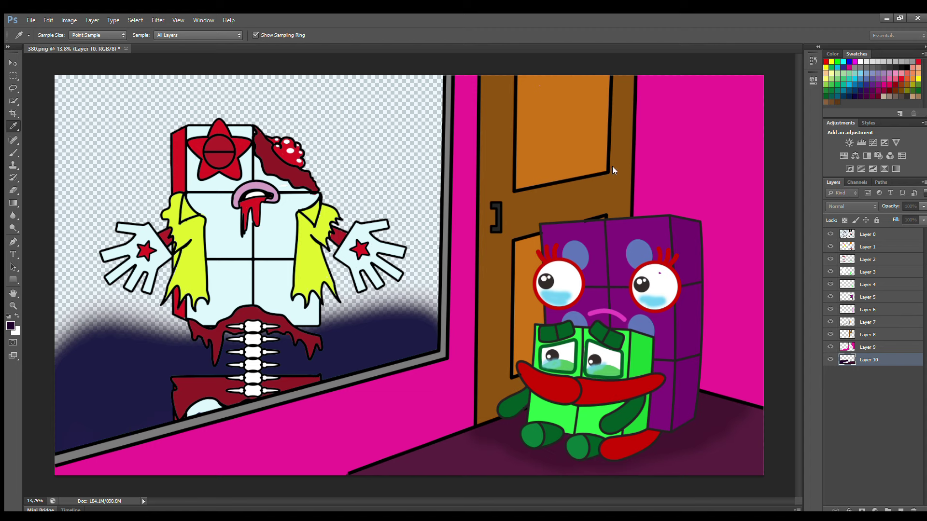
key(b)
mouse_move(169, 270)
mouse_down()
mouse_move(73, 338)
mouse_move(425, 290)
mouse_move(411, 270)
mouse_move(443, 321)
mouse_up()
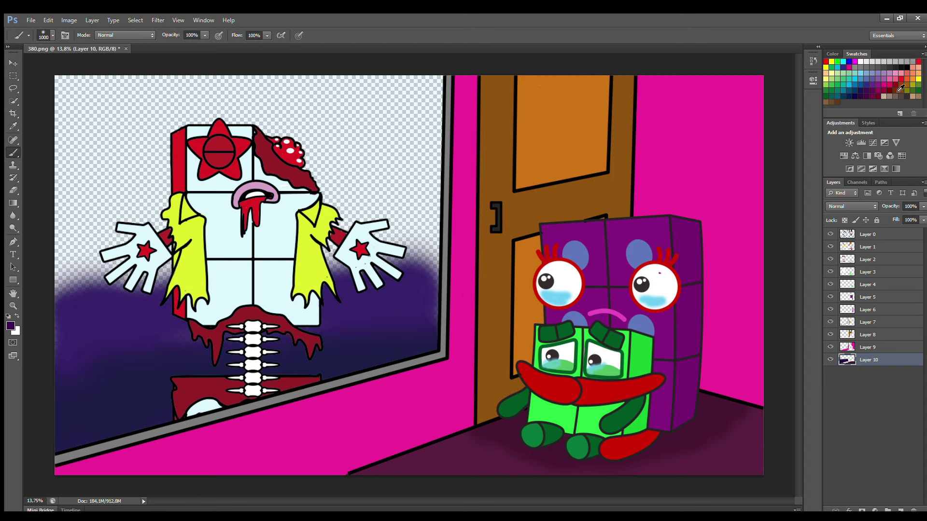
Step: On a new layer below Layer 10, fill the remaining upper sky in the window with dark blue using a 1200 px brush
click(900, 511)
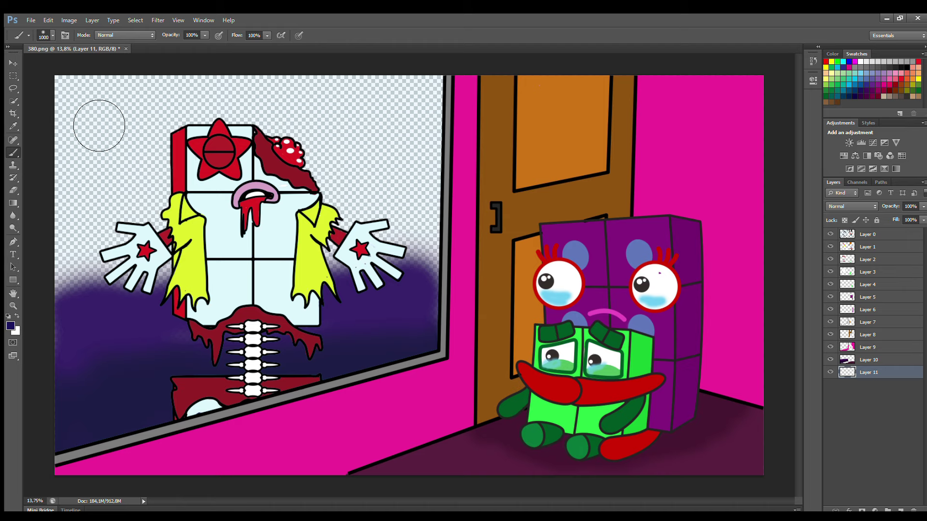
key(bracketright)
key(bracketright)
drag(92, 99, 159, 97)
mouse_move(212, 123)
mouse_down()
mouse_move(372, 118)
mouse_move(309, 103)
mouse_move(121, 184)
mouse_move(287, 205)
mouse_move(97, 242)
mouse_move(233, 326)
mouse_up()
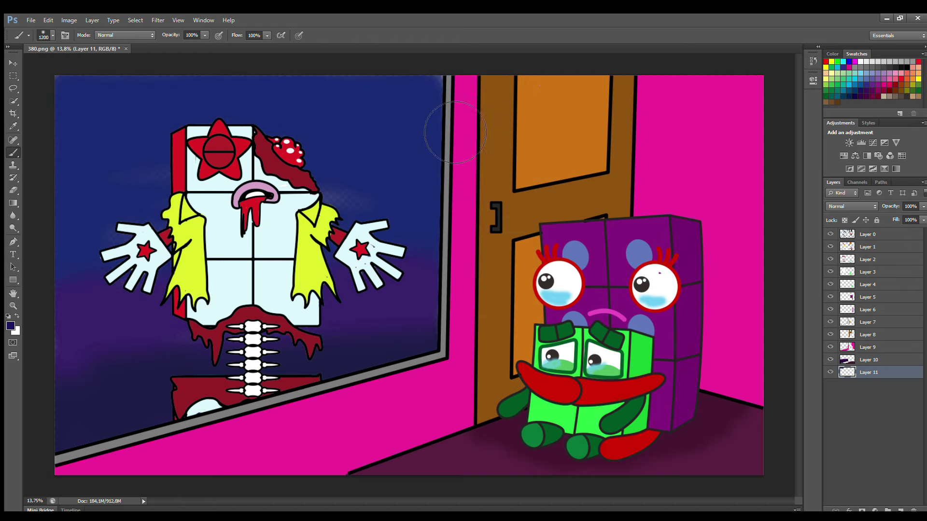
drag(329, 193, 340, 200)
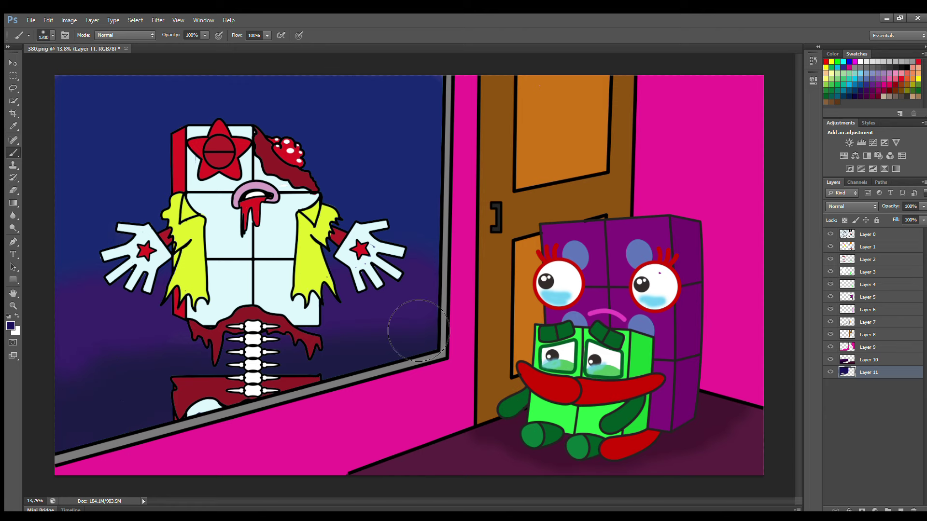
Step: On Layer 10, paint large rounded dark slate mounds across the lower part of the window view
click(871, 363)
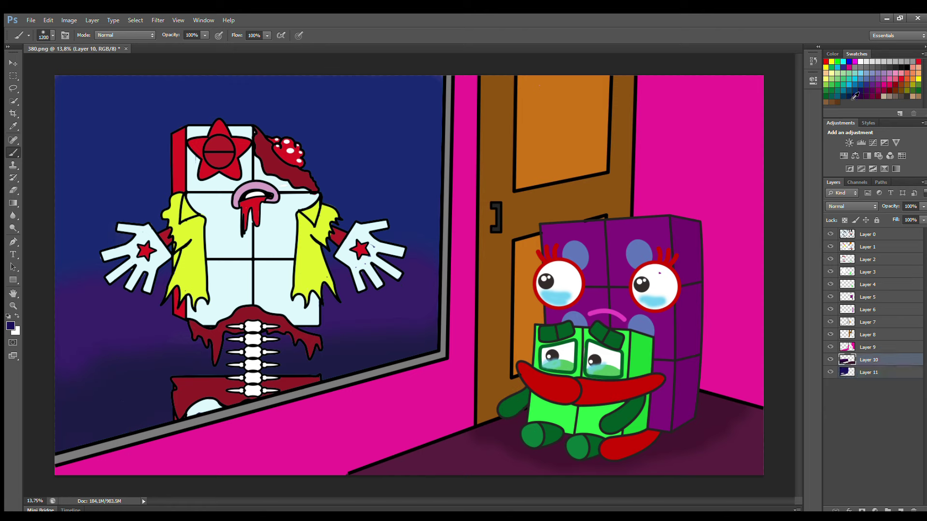
key(i)
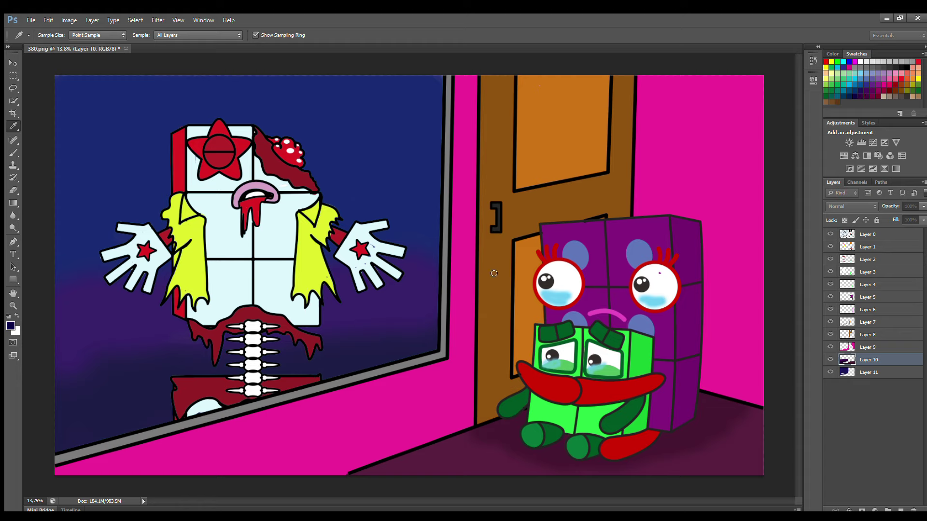
click(116, 444)
key(b)
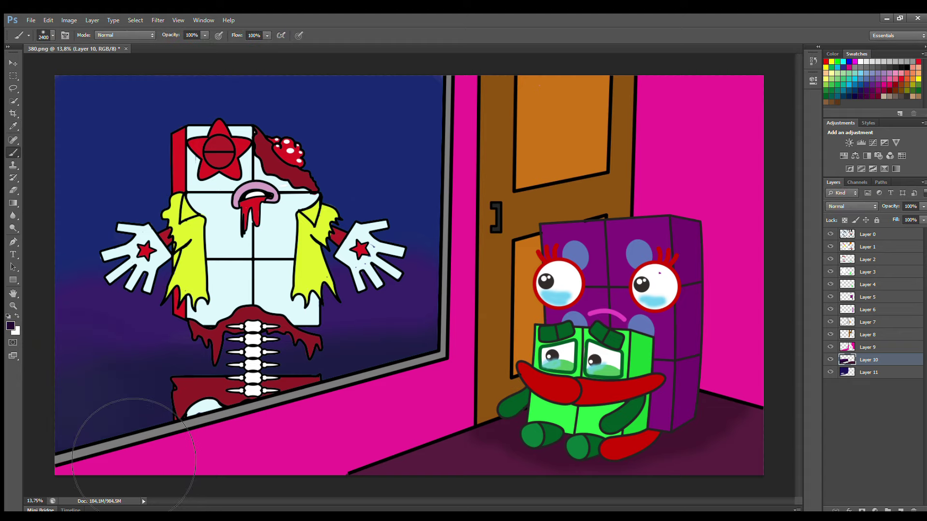
key(bracketleft)
key(bracketleft)
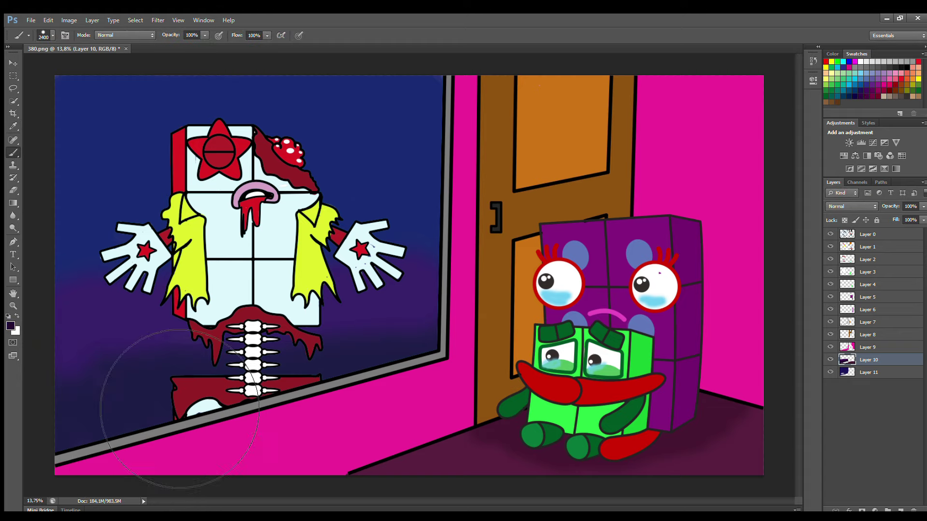
mouse_move(145, 424)
mouse_down()
mouse_move(175, 466)
mouse_move(196, 425)
mouse_move(284, 451)
mouse_up()
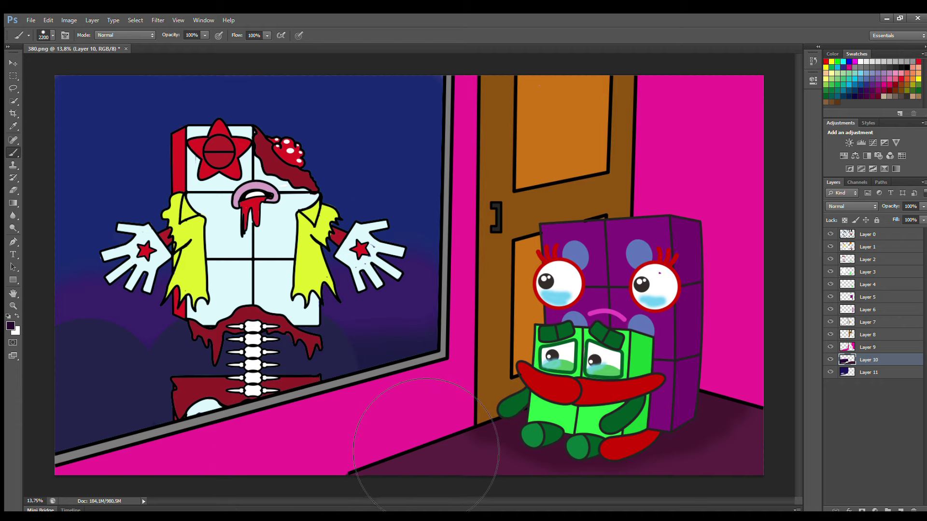
Step: Extend the dark slate mounds across the window with a smaller brush, giving their upper edge a bumpy cloud-like contour
key(bracketleft)
key(bracketleft)
key(bracketleft)
key(bracketleft)
key(bracketleft)
key(bracketleft)
key(bracketleft)
key(bracketleft)
key(bracketleft)
mouse_move(425, 386)
mouse_down()
mouse_move(430, 357)
mouse_move(360, 418)
mouse_move(124, 393)
mouse_move(116, 382)
mouse_move(270, 359)
mouse_move(309, 387)
mouse_up()
key(bracketleft)
key(bracketleft)
key(bracketleft)
key(bracketleft)
key(bracketleft)
key(bracketleft)
key(bracketleft)
key(bracketleft)
Step: Stamp a pale yellow full moon behind the monster's head on Layer 10 with a 2600 px brush
key(i)
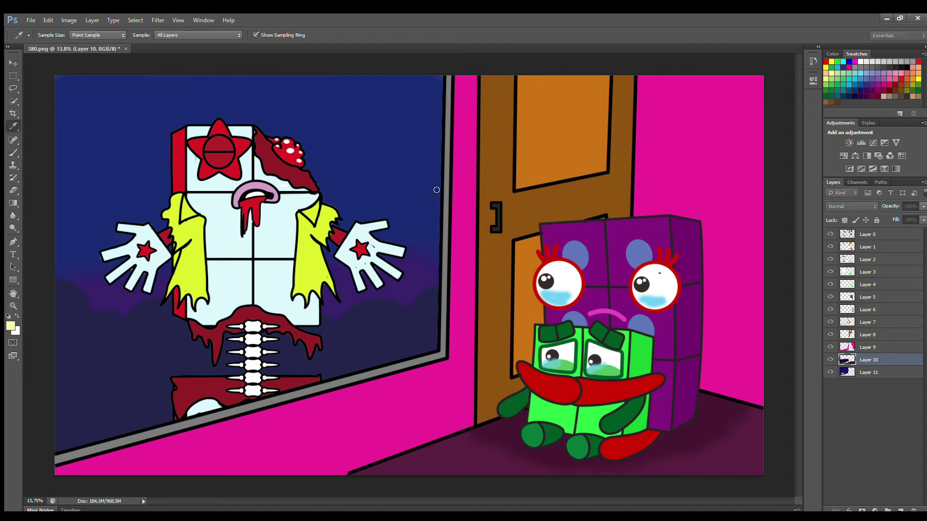
key(b)
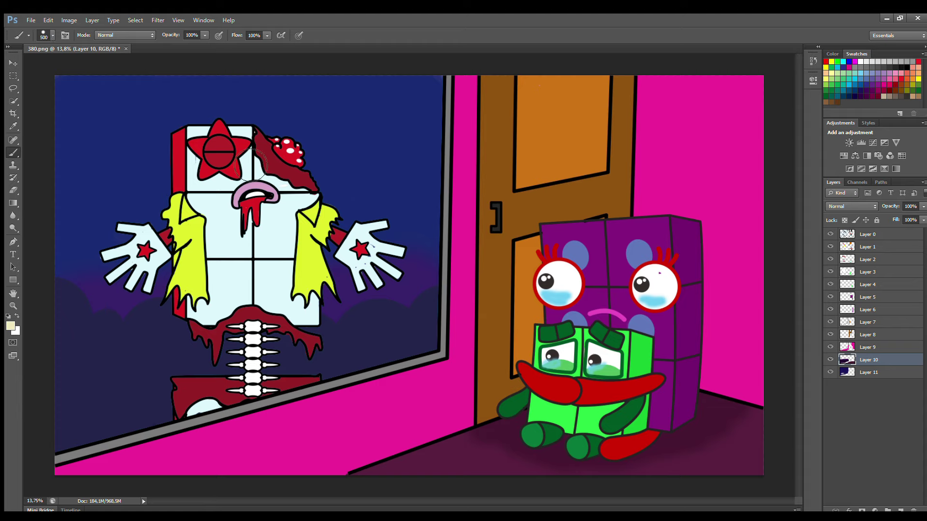
key(bracketright)
key(bracketright)
key(bracketright)
key(bracketright)
key(bracketright)
key(bracketright)
key(bracketright)
key(bracketright)
key(bracketright)
key(bracketright)
key(bracketright)
key(bracketright)
key(bracketright)
key(bracketright)
key(bracketright)
key(bracketright)
key(bracketright)
key(bracketright)
key(bracketright)
key(bracketright)
click(229, 138)
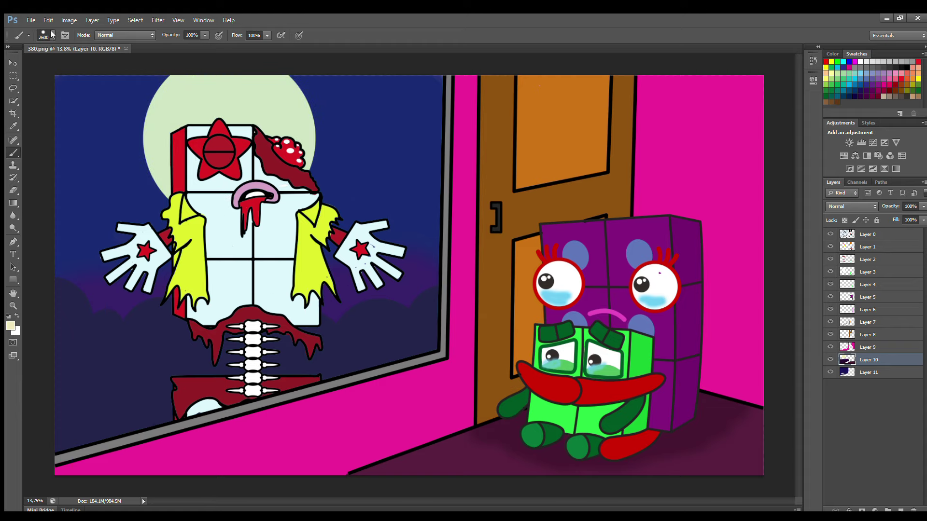